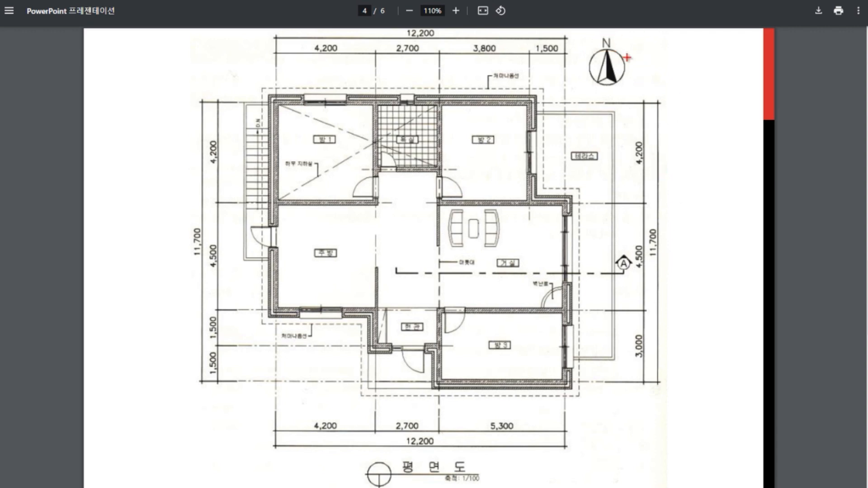
Examine the floor plan's north arrow, east-side eaves outline, and the course and viewing direction of section line A.
left_click_drag(613, 154, 616, 33)
mouse_move(577, 133)
left_mouse_down()
mouse_move(692, 132)
mouse_move(735, 107)
mouse_move(692, 240)
left_mouse_up()
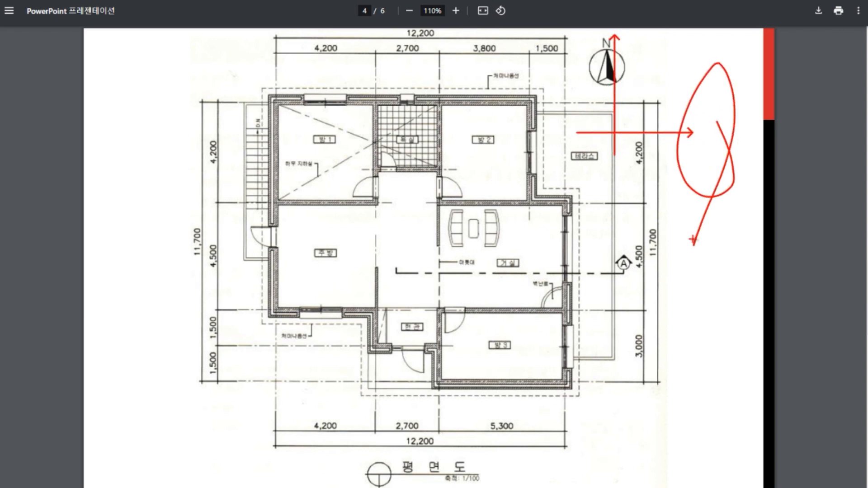
key("e")
mouse_move(539, 87)
left_mouse_down()
mouse_move(542, 188)
mouse_move(577, 190)
mouse_move(580, 431)
left_mouse_up()
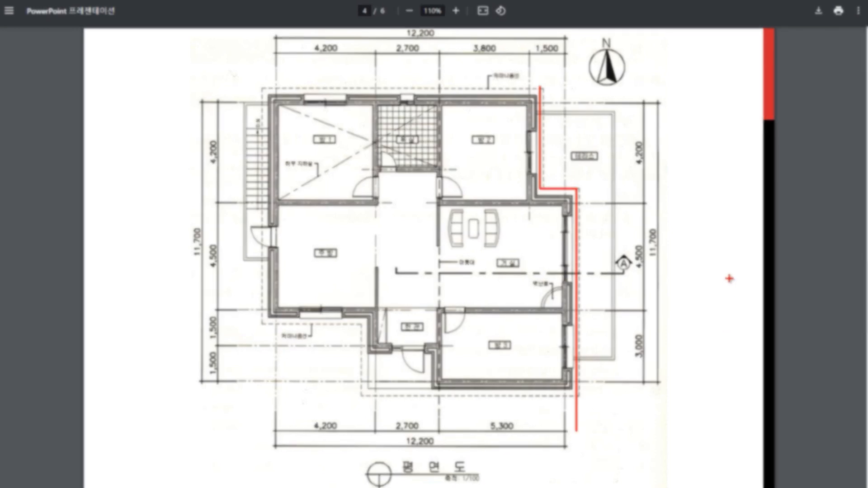
left_click_drag(728, 279, 677, 279)
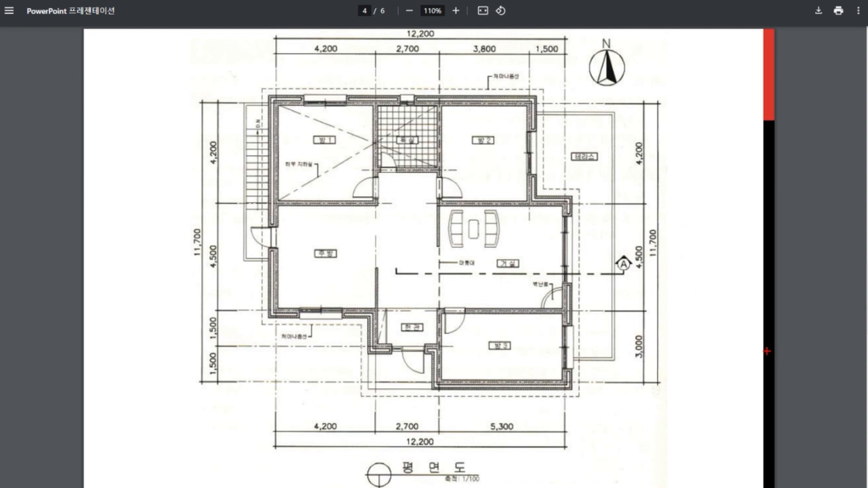
mouse_move(637, 278)
left_mouse_down()
mouse_move(615, 247)
mouse_move(606, 271)
mouse_move(641, 264)
mouse_move(614, 291)
left_mouse_up()
key("e")
left_click_drag(397, 455, 472, 477)
left_click_drag(391, 275, 671, 275)
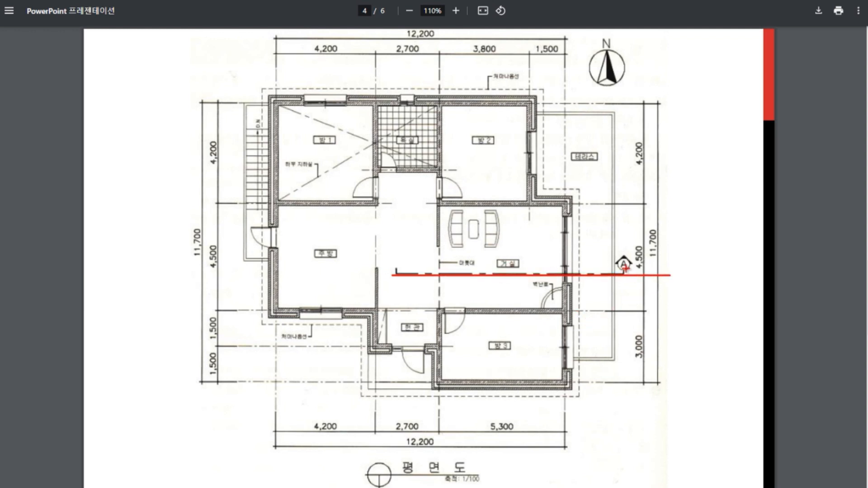
left_click_drag(618, 315, 617, 265)
left_click_drag(592, 401, 592, 323)
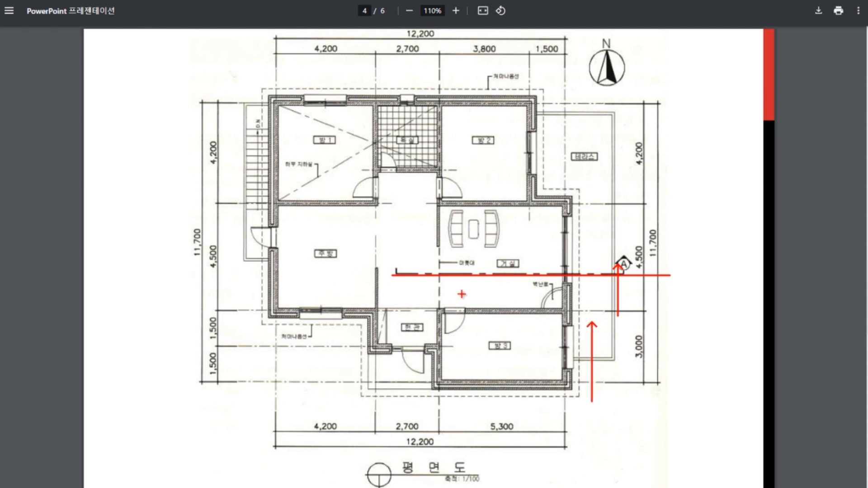
left_click_drag(394, 276, 670, 276)
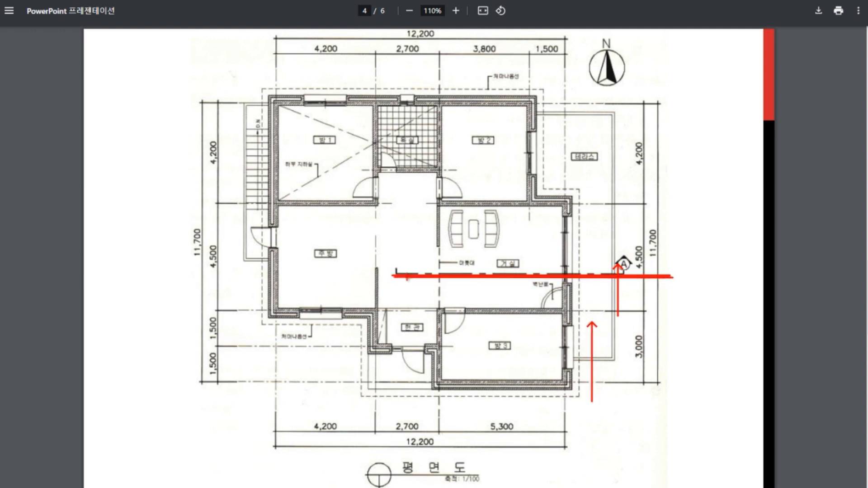
left_click_drag(388, 276, 617, 278)
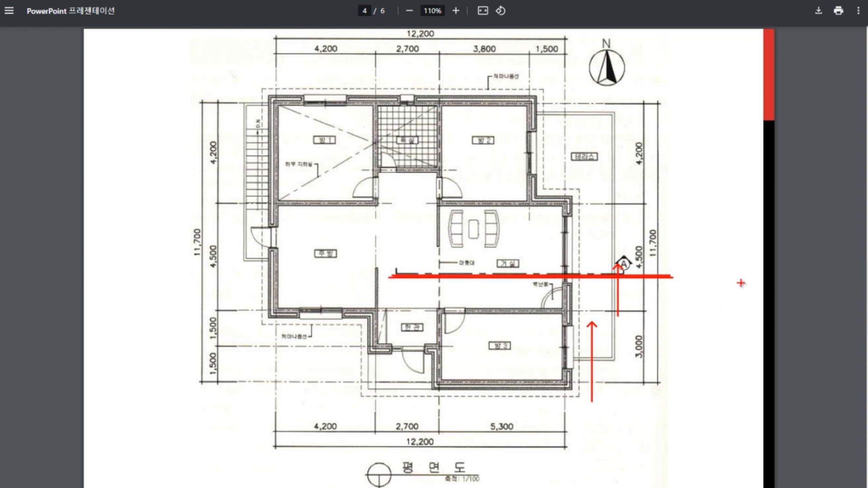
key("Escape")
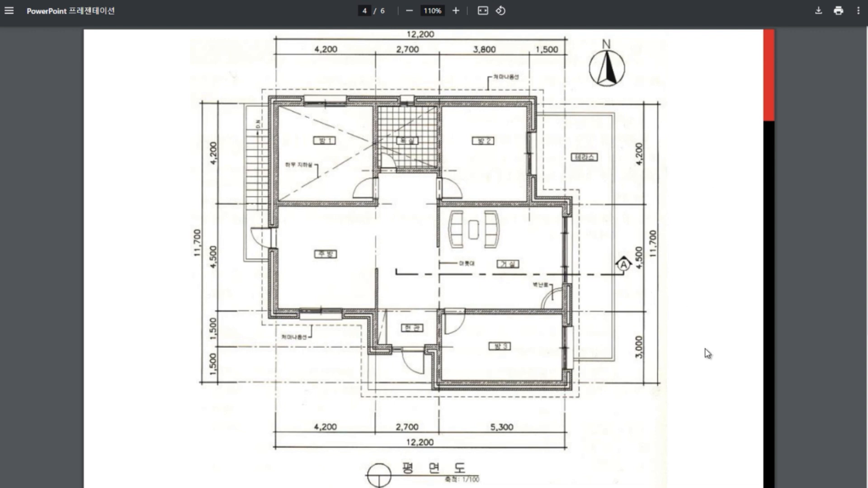
Examine where section line A cuts the living room's east window wall and which living room walls lie beyond it.
key("ctrl+2")
mouse_move(559, 196)
left_mouse_down("ctrl")
mouse_move(579, 246)
mouse_move(573, 389)
left_mouse_up("ctrl")
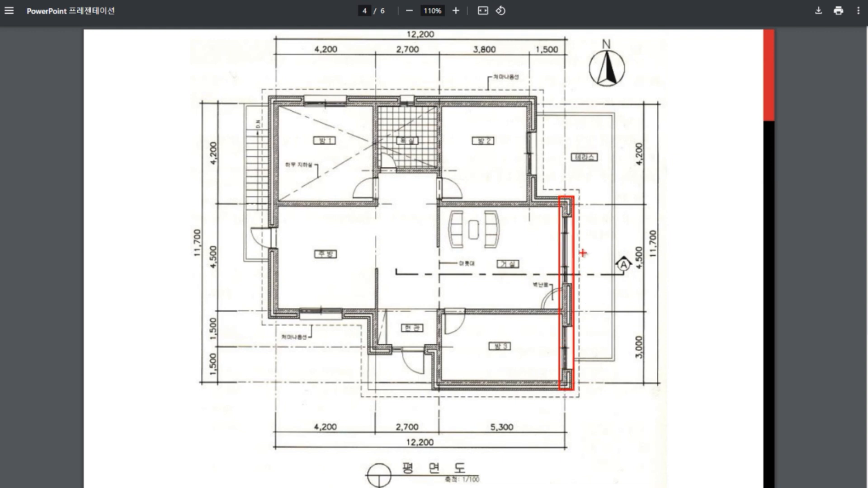
left_click_drag(629, 275, 423, 276, "shift")
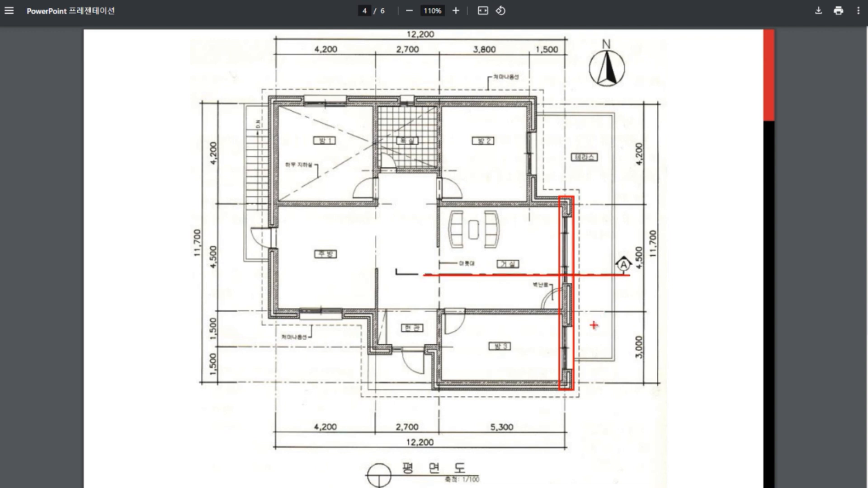
key("e")
left_click_drag(562, 219, 573, 284)
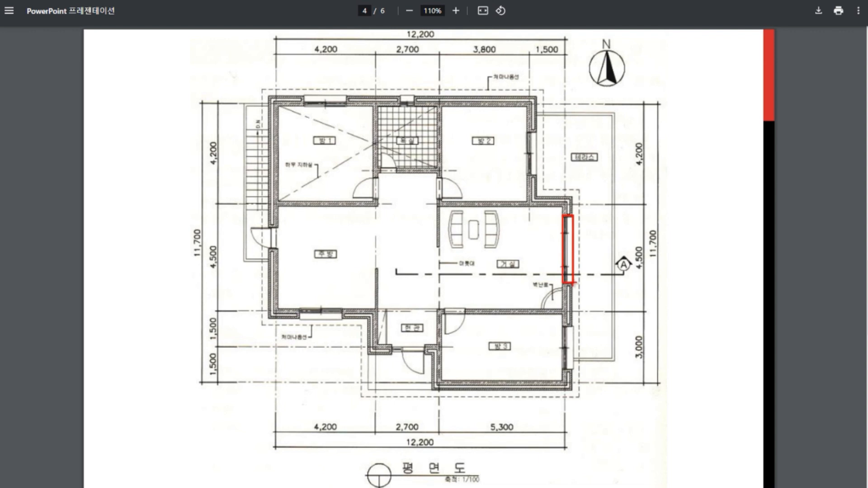
mouse_move(520, 276)
left_mouse_down()
mouse_move(534, 263)
mouse_move(516, 282)
left_mouse_up()
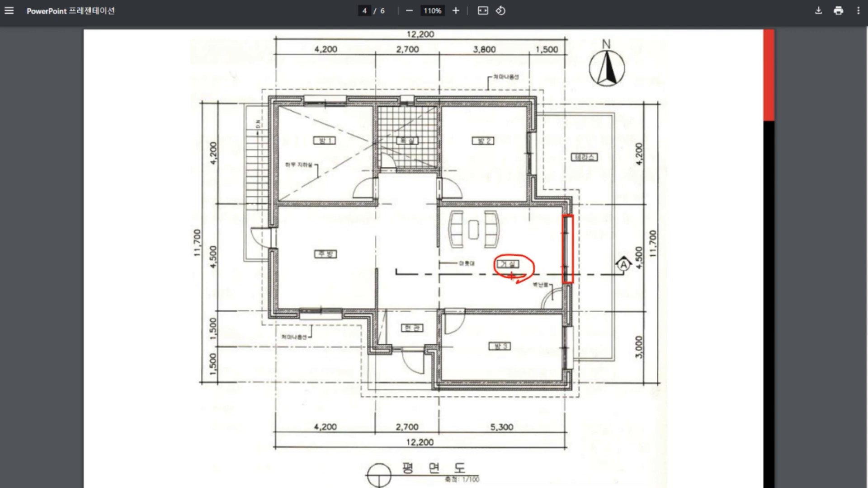
left_click_drag(509, 275, 624, 274)
key("e")
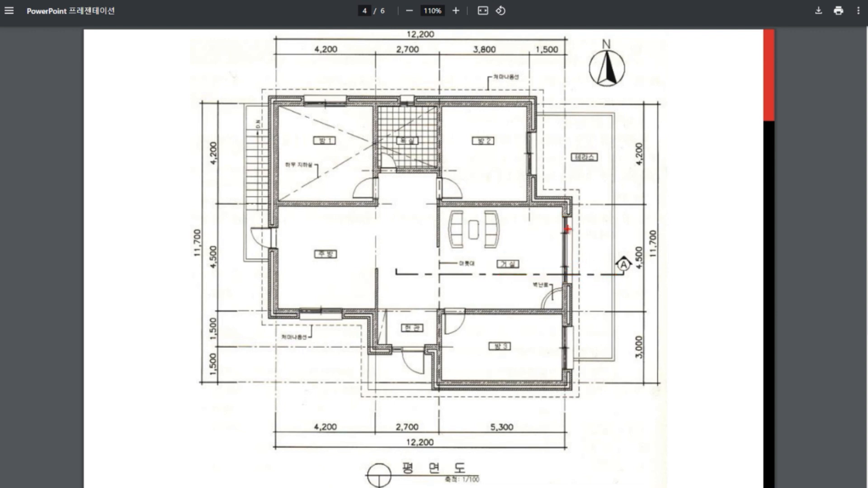
mouse_move(574, 273)
left_mouse_down()
mouse_move(555, 271)
mouse_move(576, 273)
left_mouse_up()
mouse_move(560, 217)
left_mouse_down()
mouse_move(484, 225)
mouse_move(441, 216)
mouse_move(497, 210)
mouse_move(551, 222)
mouse_move(454, 214)
left_mouse_up()
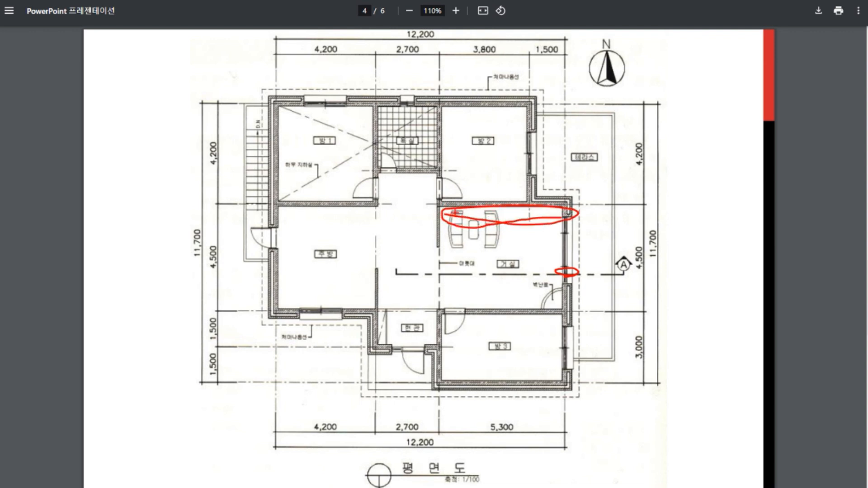
left_click_drag(472, 312, 472, 283)
mouse_move(443, 212)
left_mouse_down()
mouse_move(441, 251)
mouse_move(433, 239)
mouse_move(434, 205)
mouse_move(438, 252)
left_mouse_up()
key("e")
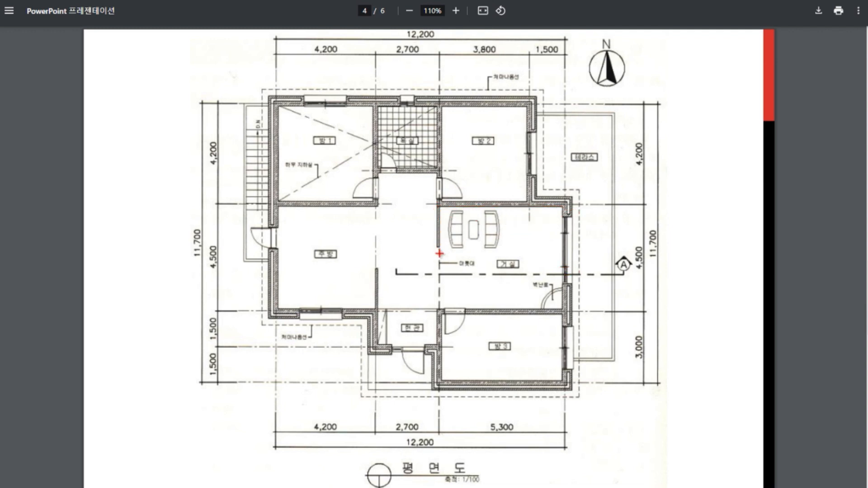
Examine the hall wall ends and bathroom wall beyond section line A, plus the terrace, living room and kitchen areas.
left_click_drag(436, 271, 438, 249)
key("e")
mouse_move(436, 177)
left_mouse_down()
mouse_move(418, 184)
mouse_move(432, 170)
mouse_move(423, 187)
left_mouse_up()
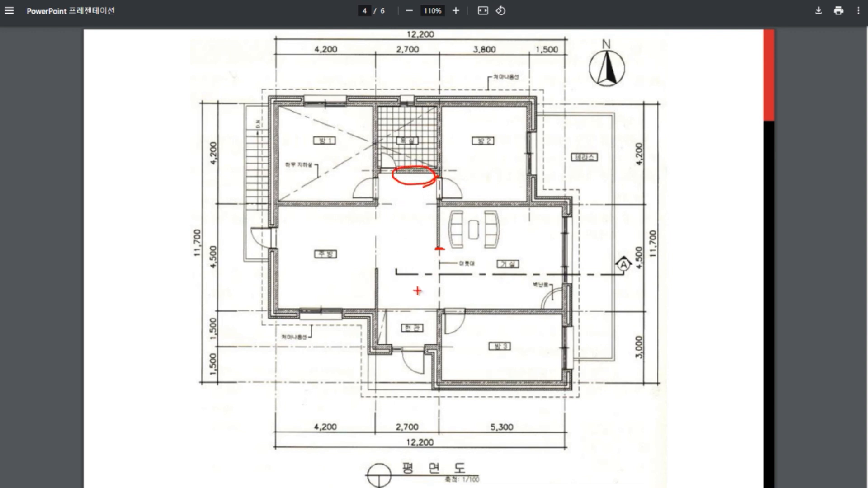
left_click_drag(398, 275, 470, 273)
left_click_drag(396, 175, 397, 298)
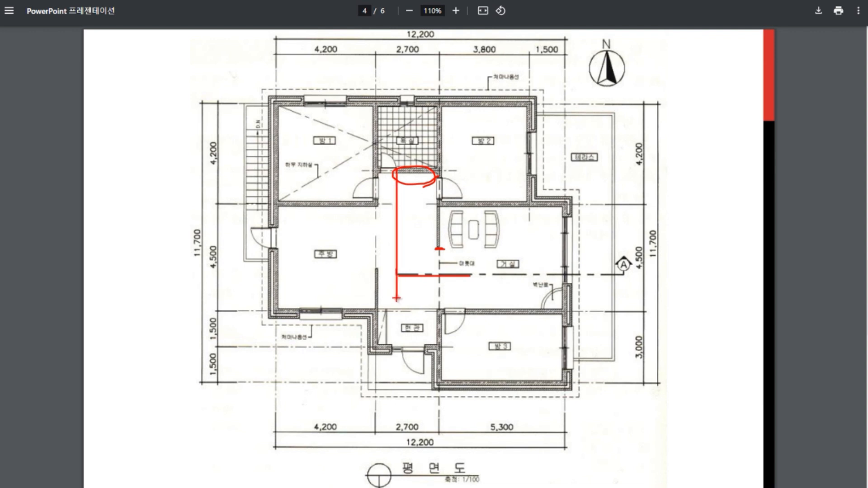
left_click_drag(393, 158, 391, 166)
key("e")
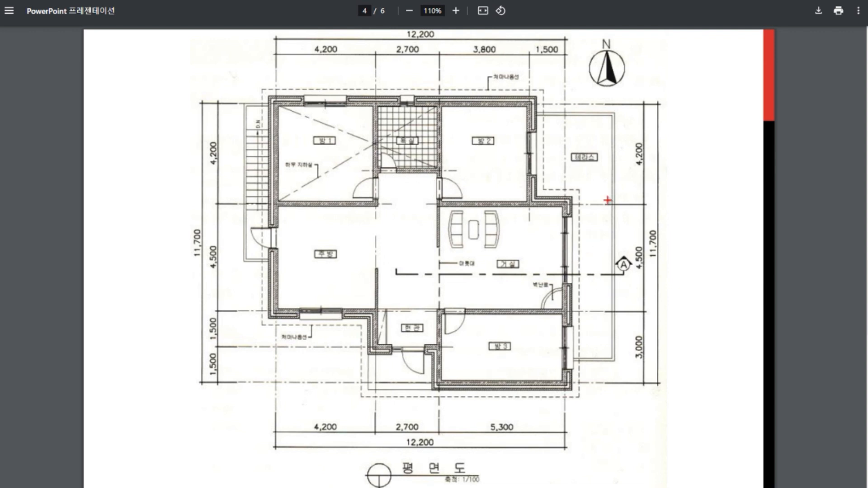
left_click_drag(600, 176, 582, 191)
left_click_drag(563, 274, 636, 273)
mouse_move(626, 283)
left_mouse_down()
mouse_move(592, 270)
mouse_move(600, 300)
left_mouse_up()
left_click_drag(548, 274, 511, 302)
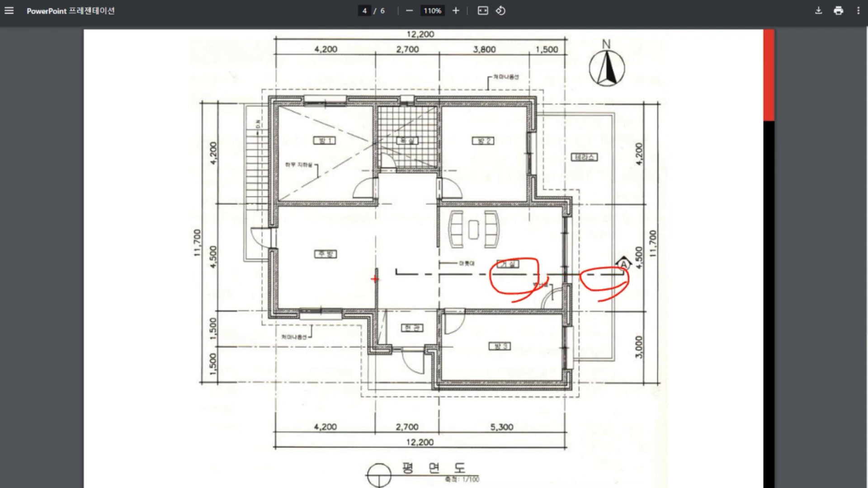
mouse_move(415, 268)
left_mouse_down()
mouse_move(376, 278)
mouse_move(360, 239)
mouse_move(407, 280)
left_mouse_up()
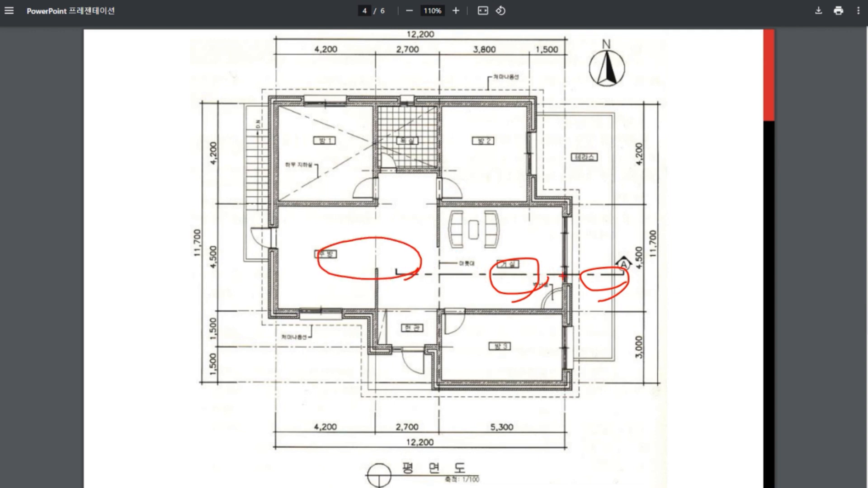
key("Escape")
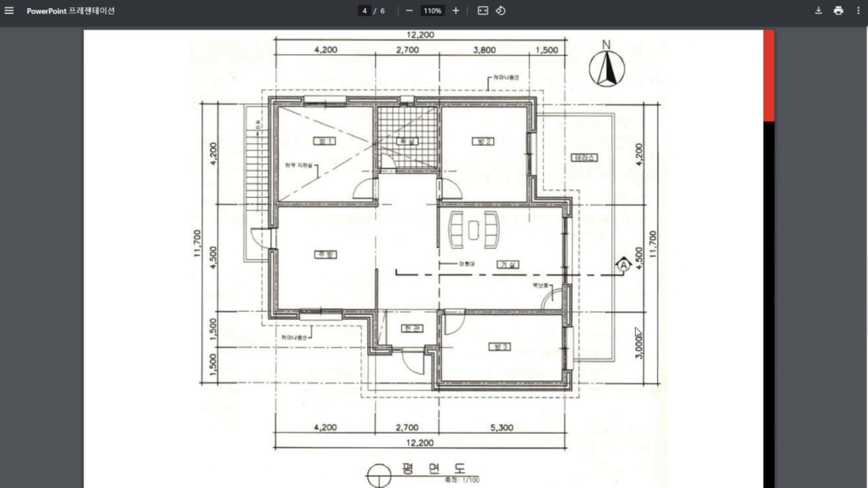
Examine the ridge beam position, the gable roof slopes to both sides, and the eaves line on the floor plan.
key("ctrl+2")
left_click_drag(458, 255, 480, 271)
mouse_move(439, 438)
left_mouse_down()
mouse_move(452, 199)
mouse_move(438, 74)
left_mouse_up()
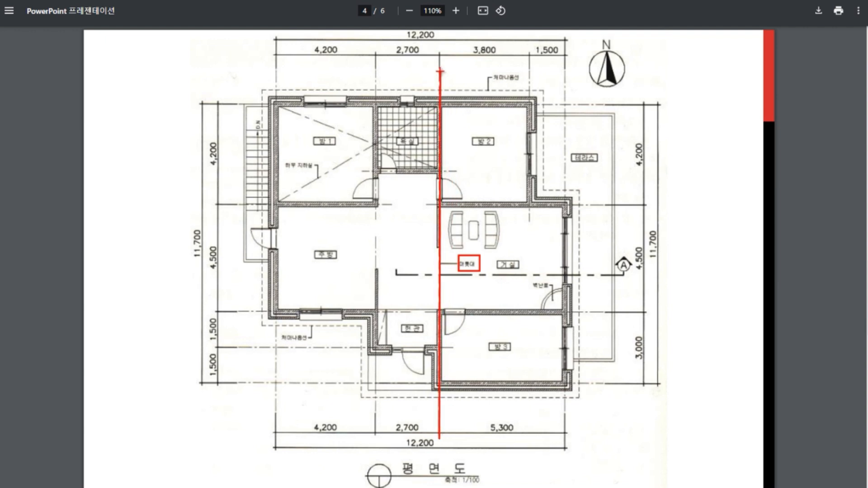
left_click_drag(281, 268, 302, 254)
mouse_move(335, 230)
left_mouse_down()
mouse_move(440, 154)
mouse_move(610, 277)
left_mouse_up()
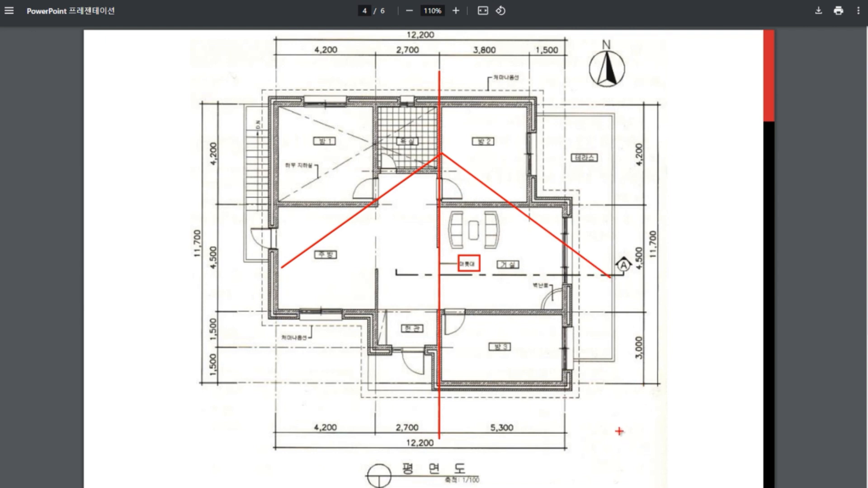
key("e")
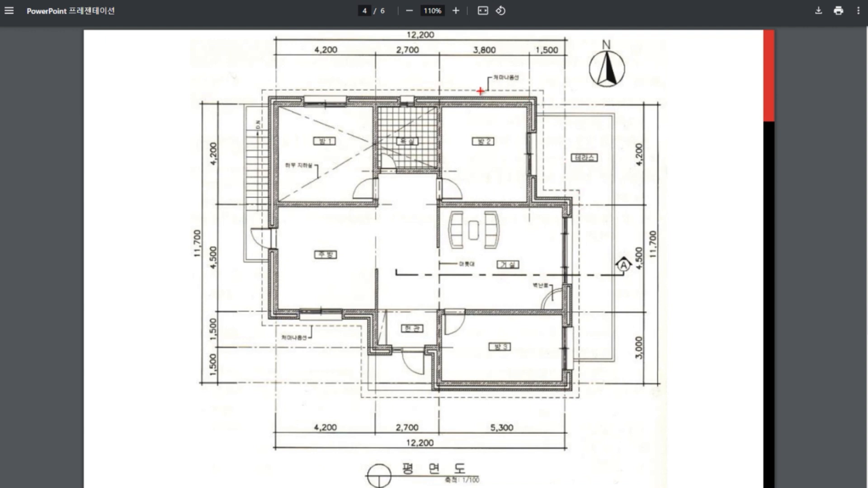
mouse_move(480, 90)
left_mouse_down()
mouse_move(543, 90)
mouse_move(543, 183)
left_mouse_up()
mouse_move(559, 189)
left_mouse_down()
mouse_move(581, 191)
mouse_move(578, 406)
mouse_move(581, 401)
left_mouse_up()
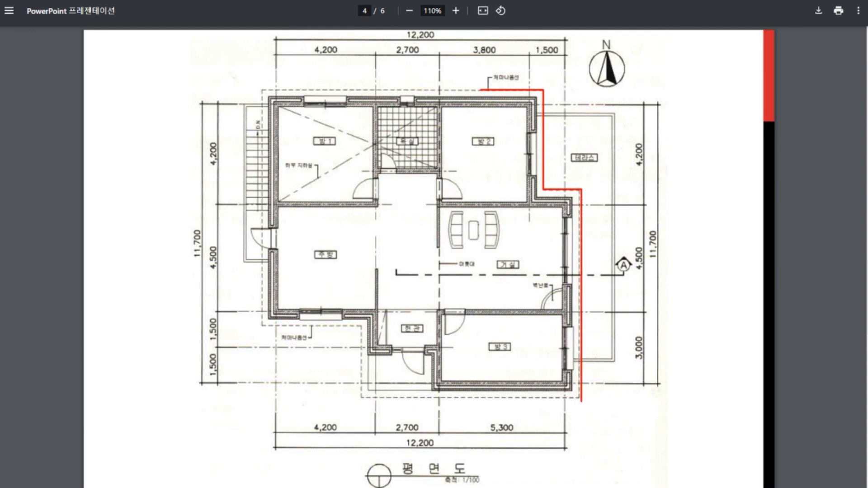
key("e")
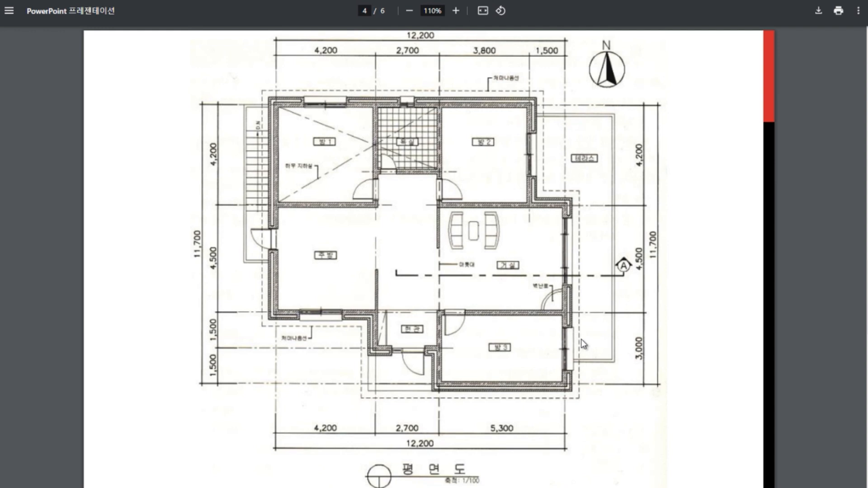
Compare the section A detail drawing on page 5 with the east elevation on page 6.
key("Right")
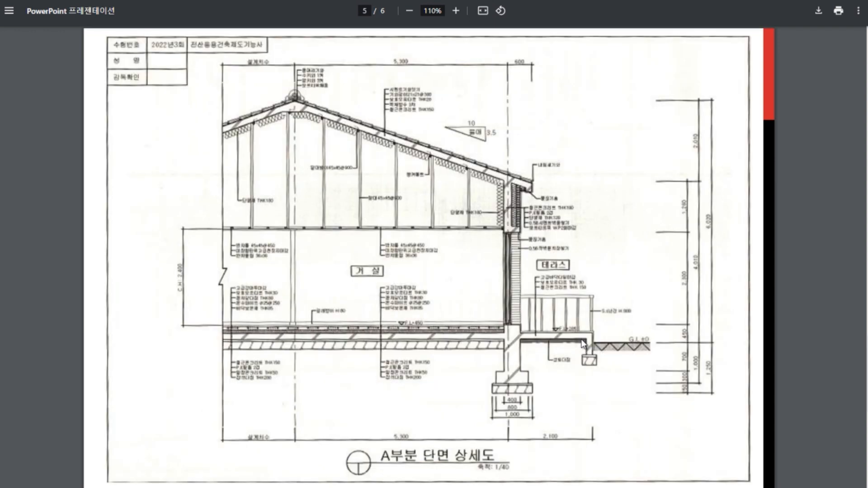
key("Right")
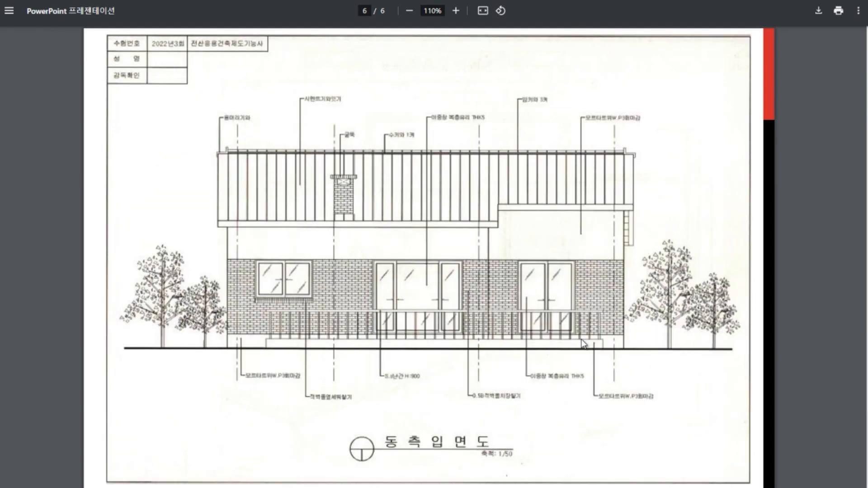
key("Left")
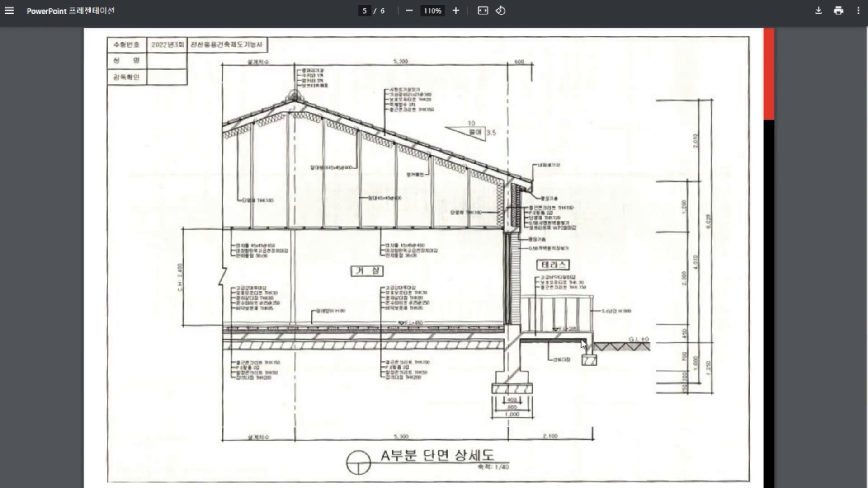
key("Right")
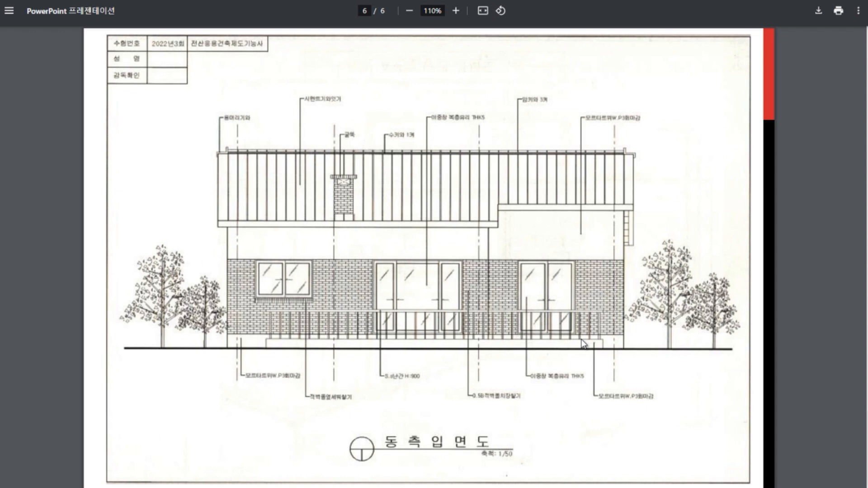
key("Left")
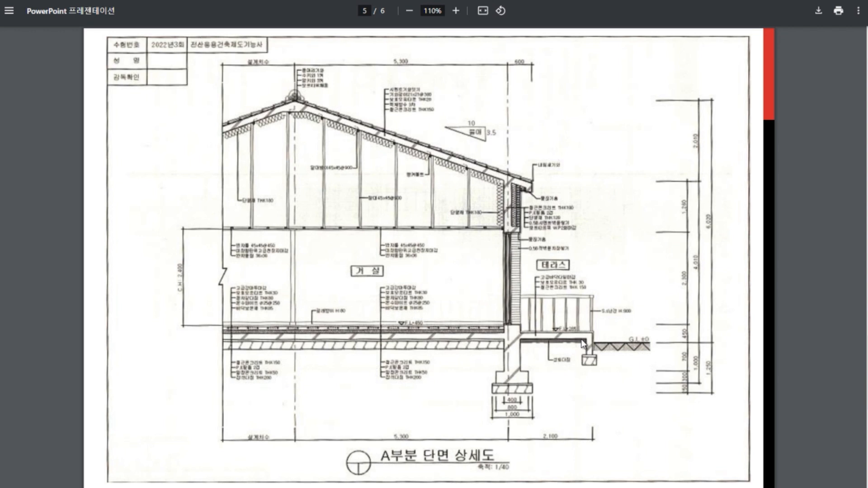
key("Right")
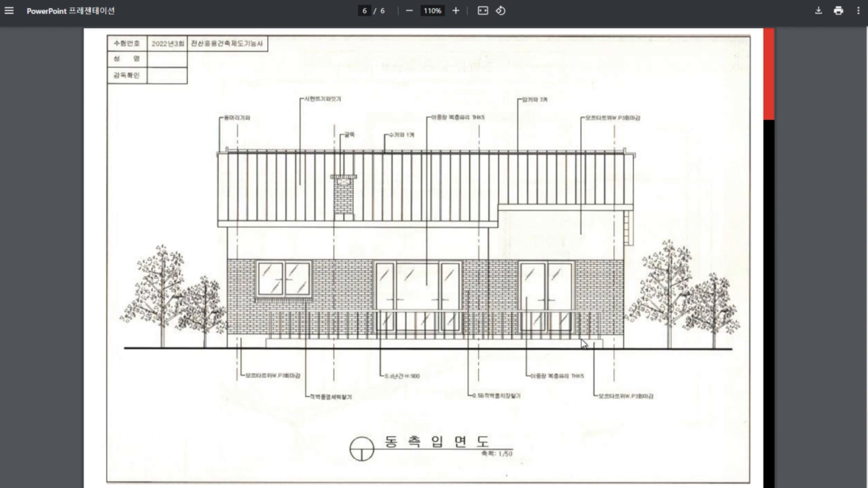
key("Left")
key("Left")
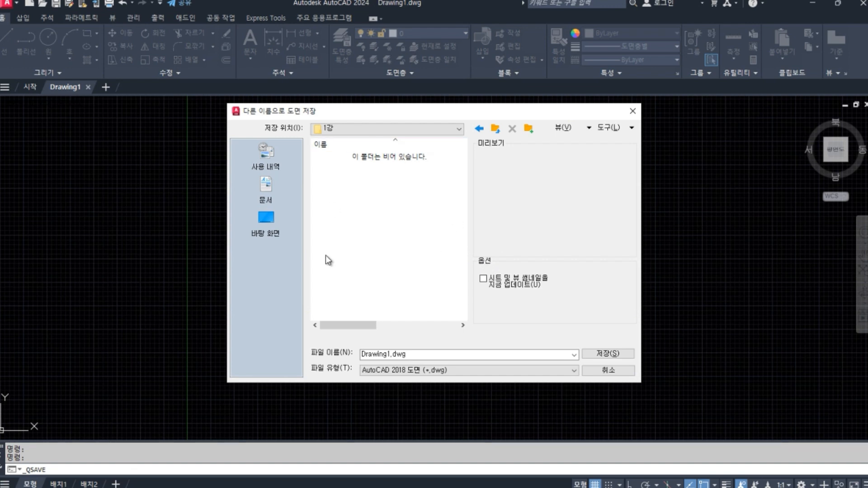
mouse_move(296, 241)
left_mouse_down()
mouse_move(233, 232)
mouse_move(276, 244)
left_mouse_up()
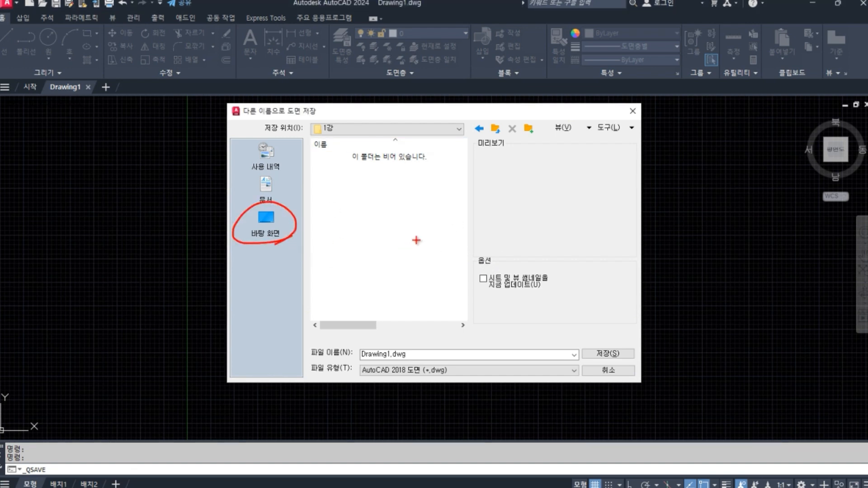
key("Escape")
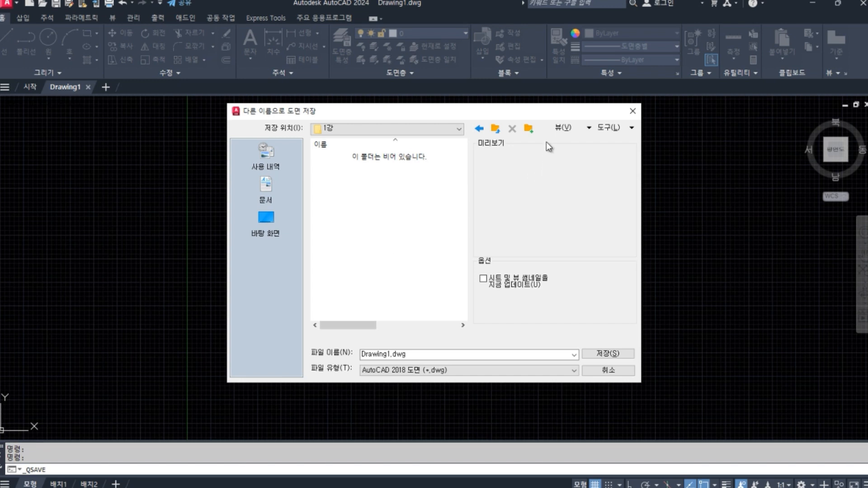
Create a folder named 001 inside the 1강 folder and open it as the save location.
left_click(528, 129)
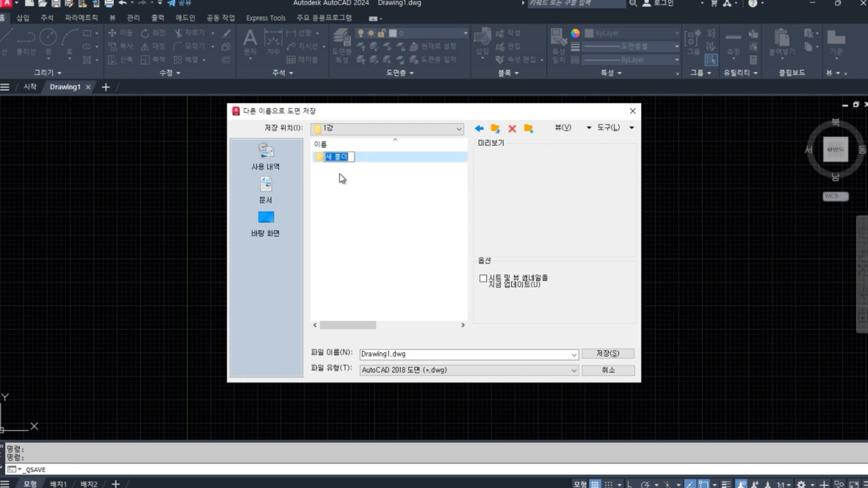
type("001")
key("Return")
double_click(328, 157)
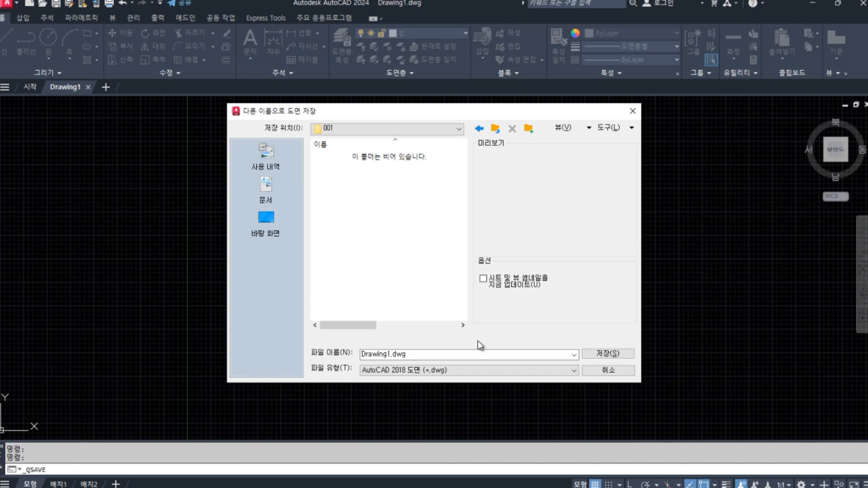
Name the drawing file 도면양식 and save it in the 001 folder.
left_click(477, 354)
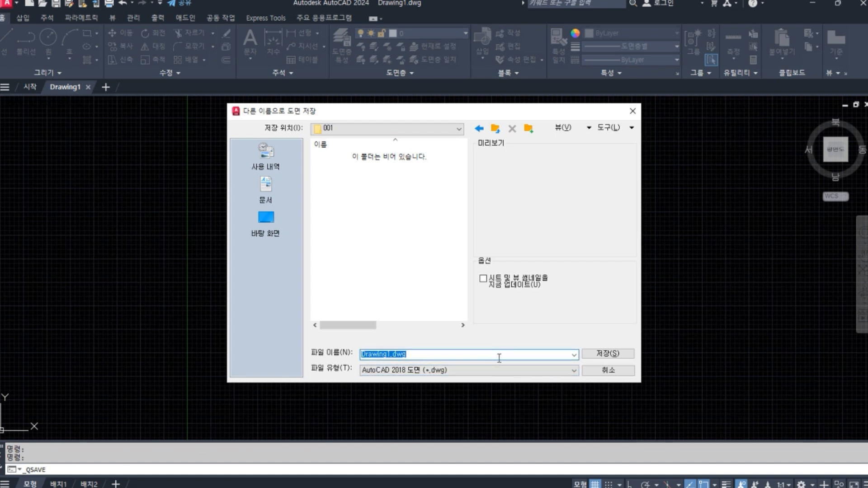
type("eh")
key("BackSpace")
key("BackSpace")
type("도면연양식")
left_click(605, 354)
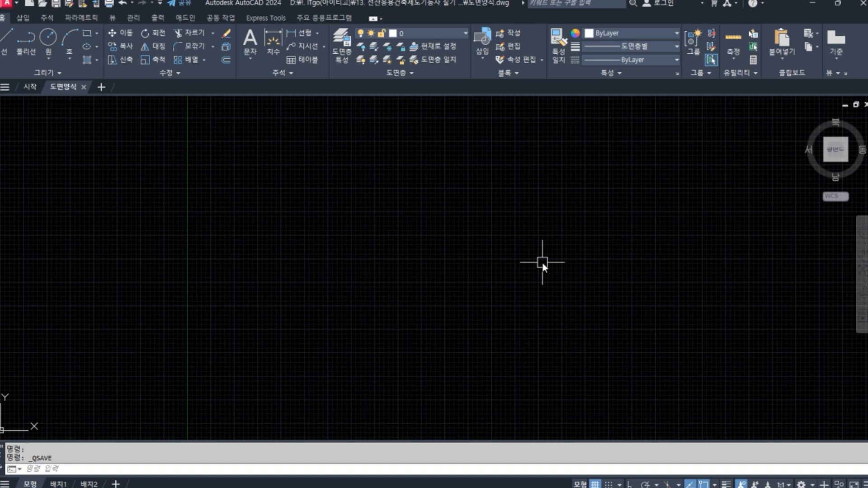
Draw the sheet boundary as a rectangle from 0,0 to 420,297.
type("z")
key("Return")
type("a")
key("Return")
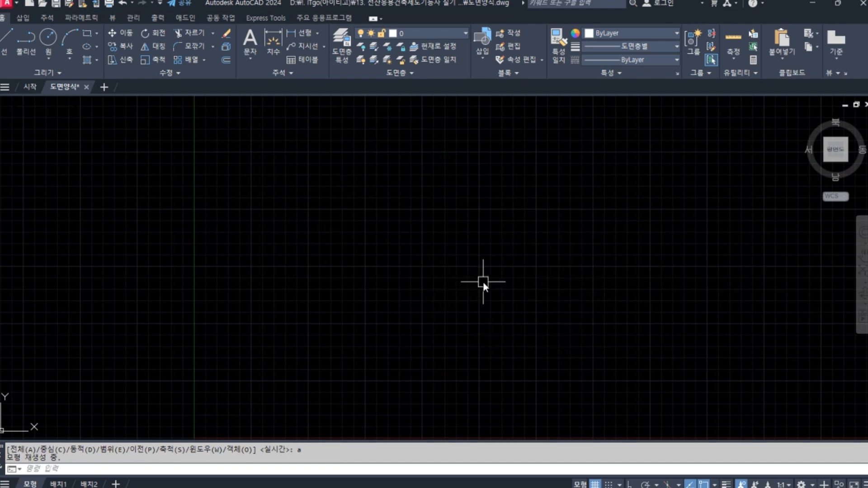
type("rec")
key("Return")
type("0,0")
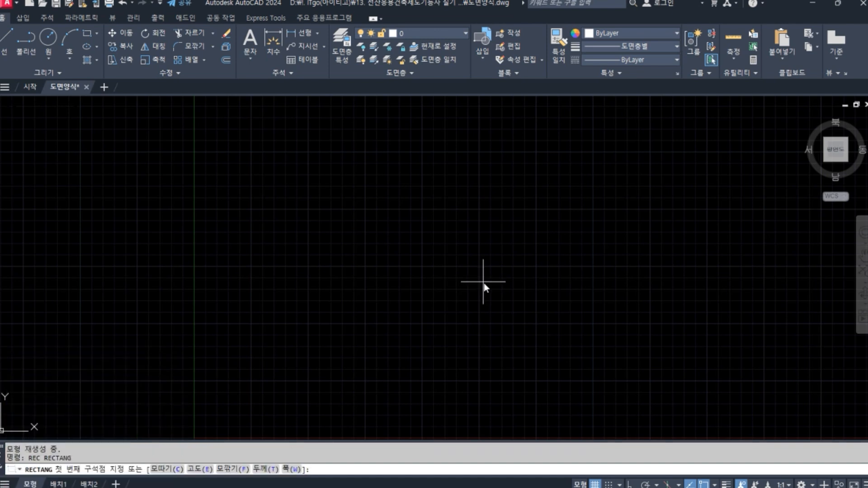
key("Return")
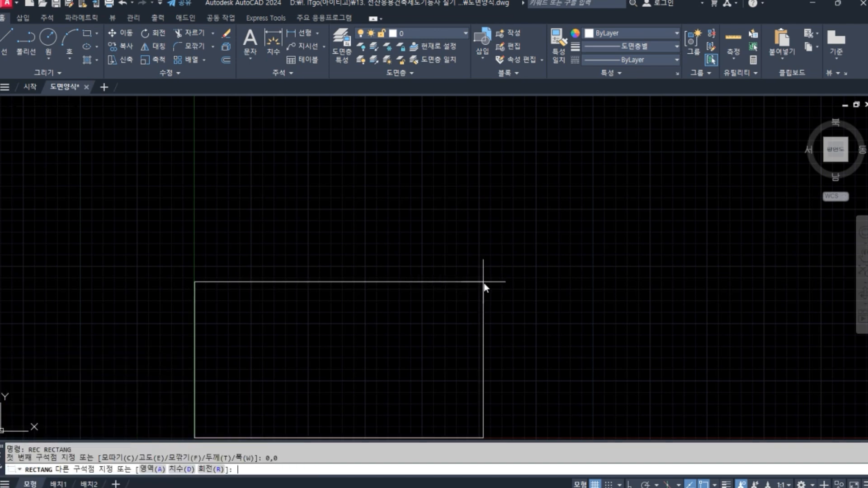
type("420,")
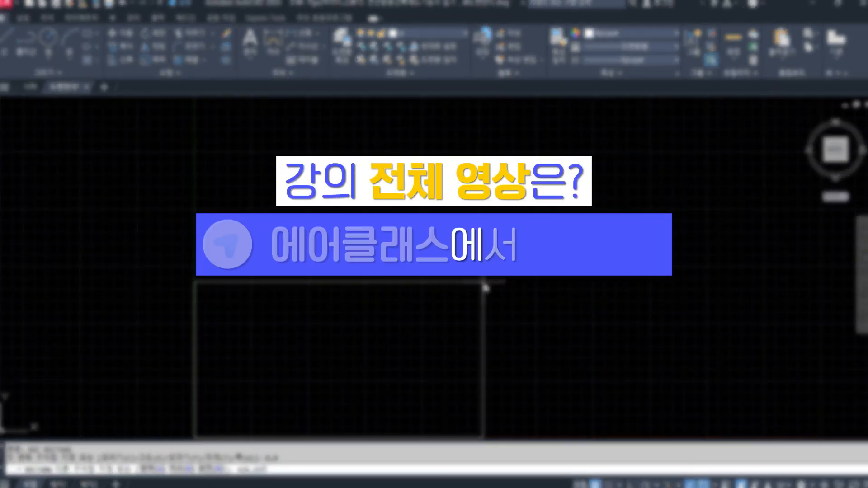
type("297")
key("Return")
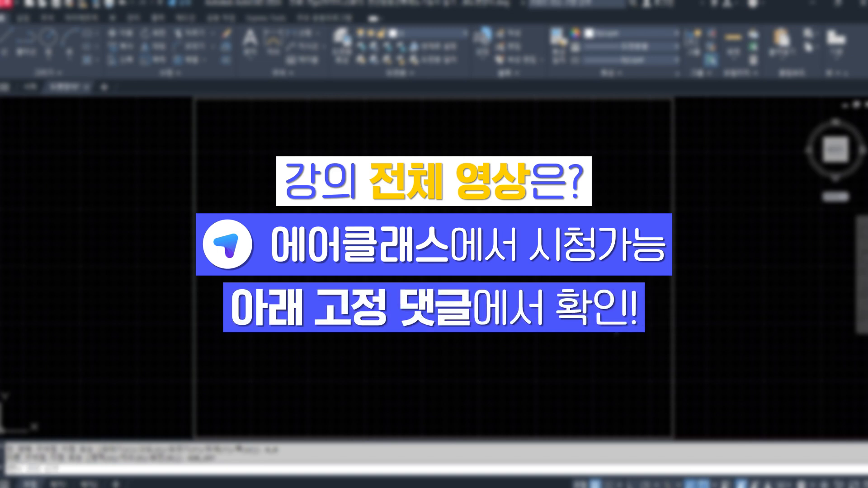
Offset the sheet rectangle 10 inward to form the border.
type("o")
key("Return")
type("10")
key("Return")
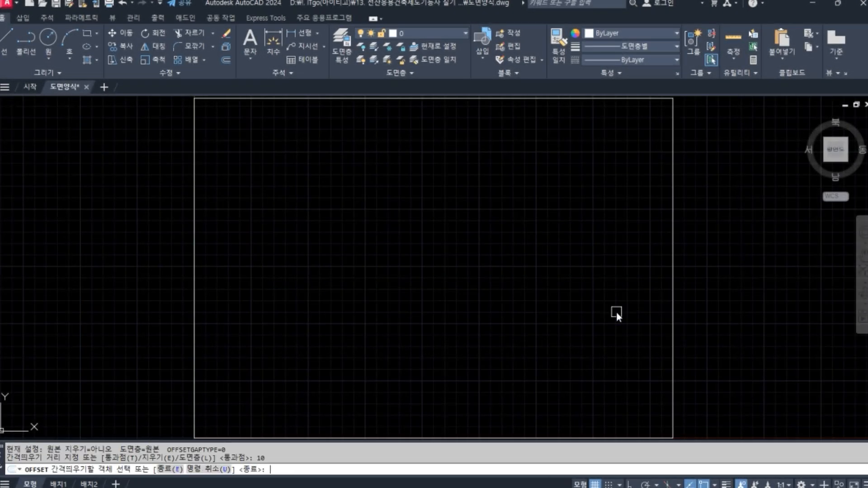
left_click(674, 200)
left_click(617, 231)
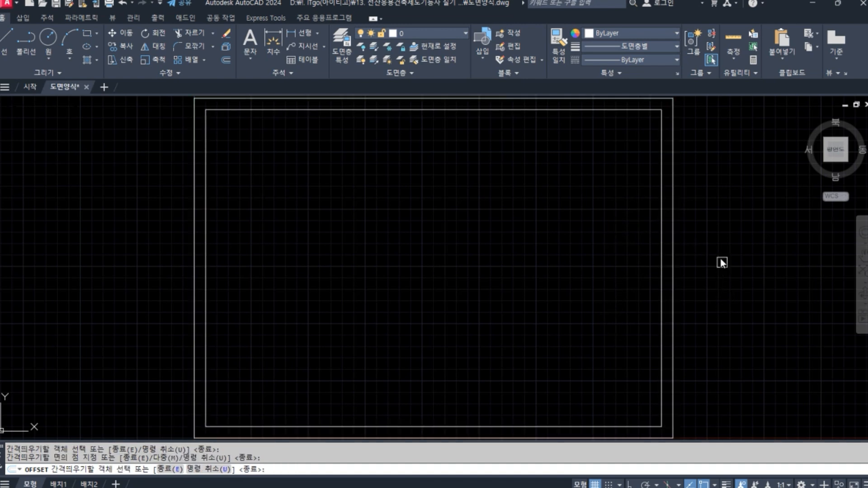
key("Return")
Delete the outer sheet rectangle and turn off the grid display.
left_click(673, 252)
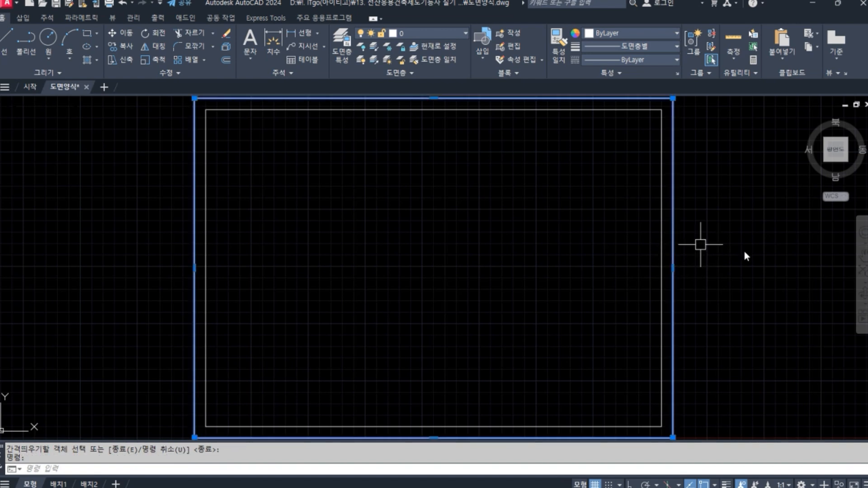
key("Delete")
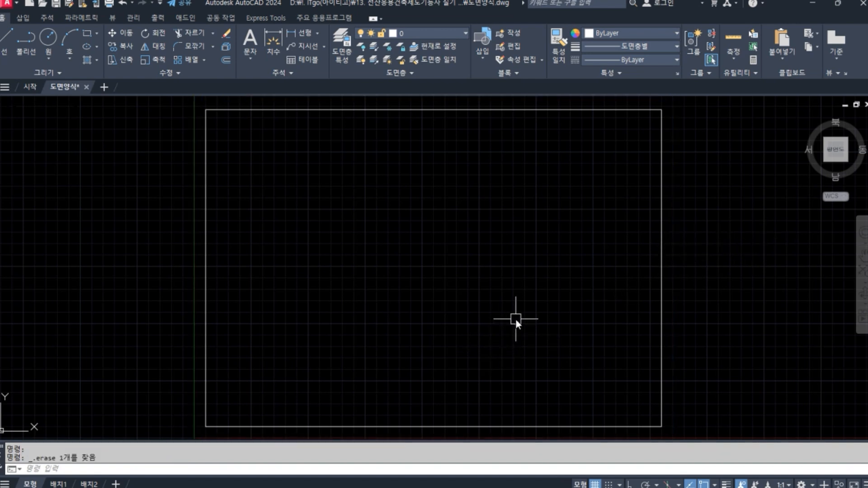
key("F7")
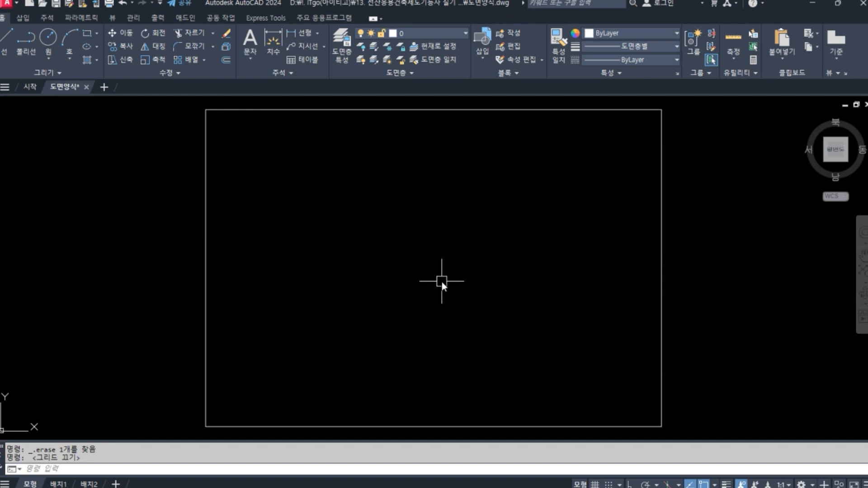
Explode the border rectangle into separate lines.
left_click(207, 266)
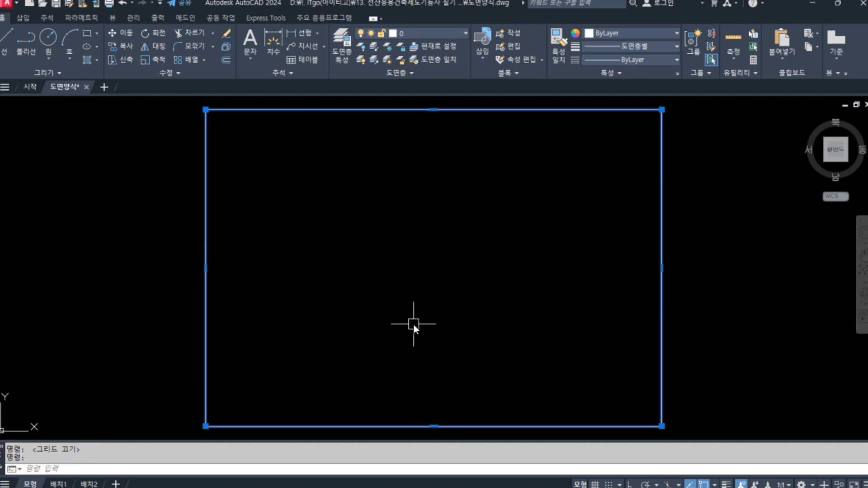
key("Escape")
type("x")
key("Return")
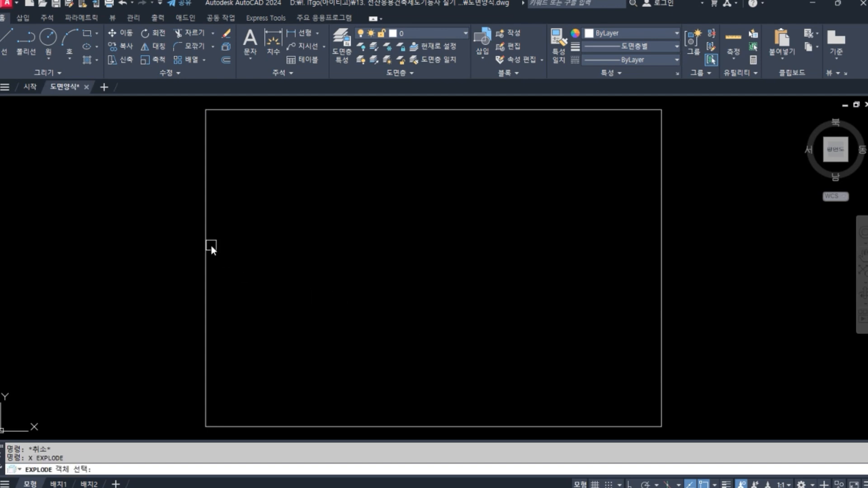
left_click(211, 245)
key("Return")
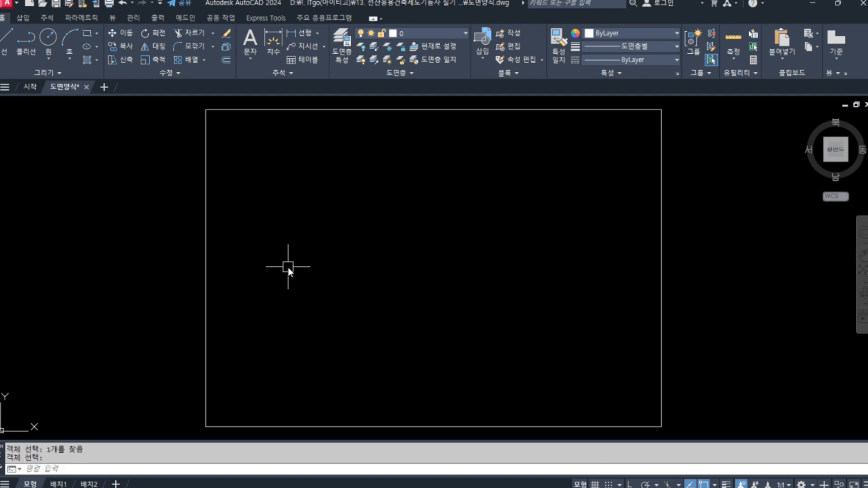
Offset the border's left edge inward by 25 twice for the first two table columns.
type("o")
key("Return")
type("25")
key("Return")
left_click(206, 203)
left_click(276, 225)
left_click(235, 198)
key("Return")
Offset the innermost column line 50 further inward for the third table column.
key("Return")
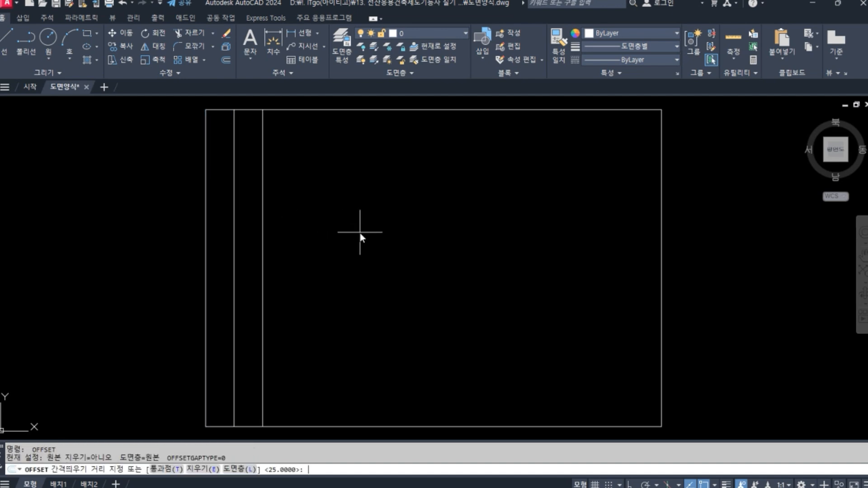
type("50")
key("Return")
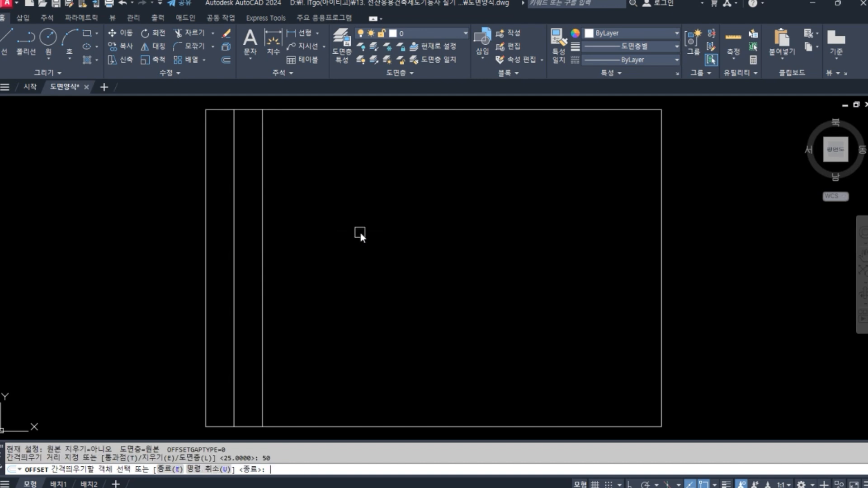
left_click(265, 169)
left_click(326, 178)
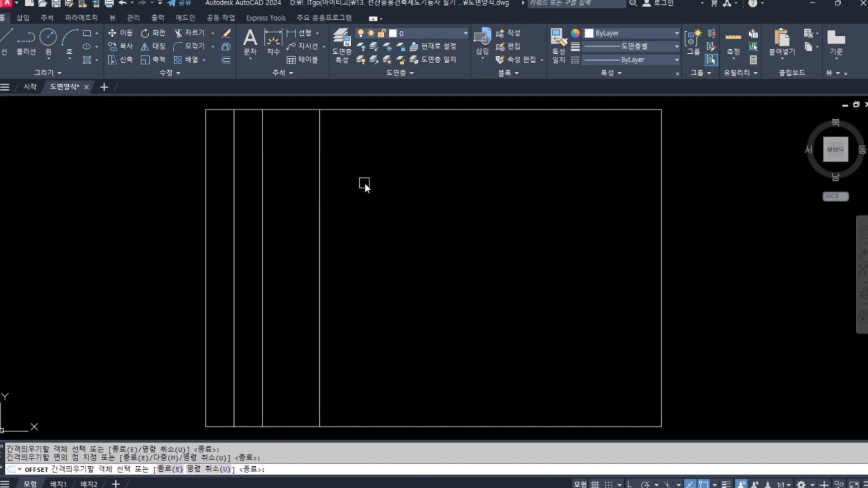
key("Return")
Offset the border's top edge downward by 10 three times for the table rows.
key("Return")
type("10")
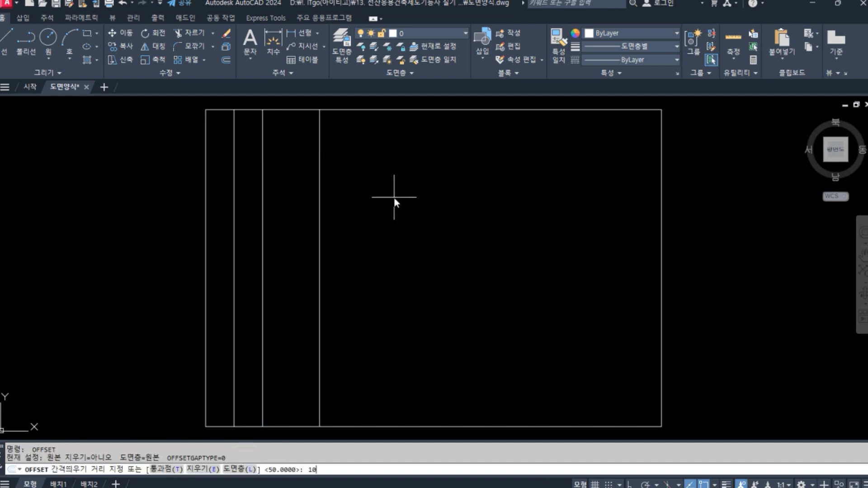
key("Return")
left_click(370, 110)
left_click(385, 154)
left_click(365, 122)
left_click(360, 188)
left_click(344, 133)
left_click(364, 204)
key("Return")
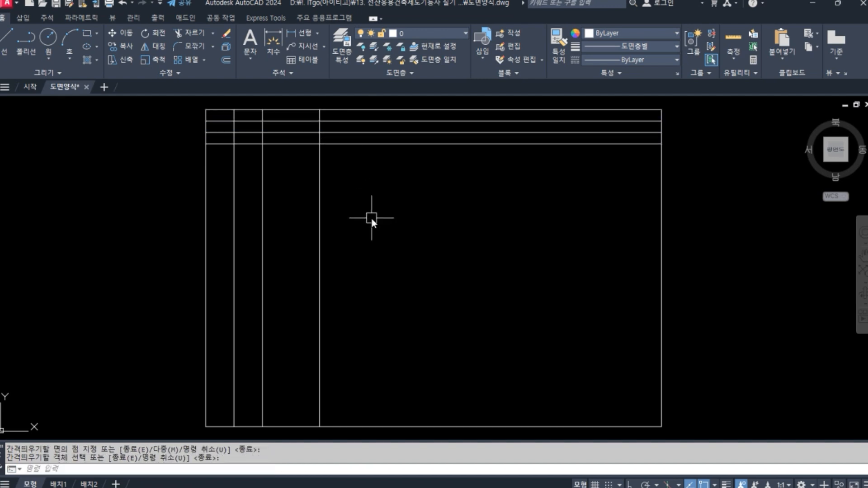
Trim the offset lines into a corner table of three rows by two columns, keeping the 50-wide third cell only in the top row.
type("tr")
key("Return")
left_click_drag(333, 170, 232, 112)
key("Return")
left_click_drag(355, 164, 229, 159)
left_click_drag(383, 186, 346, 112)
left_click_drag(341, 171, 302, 132)
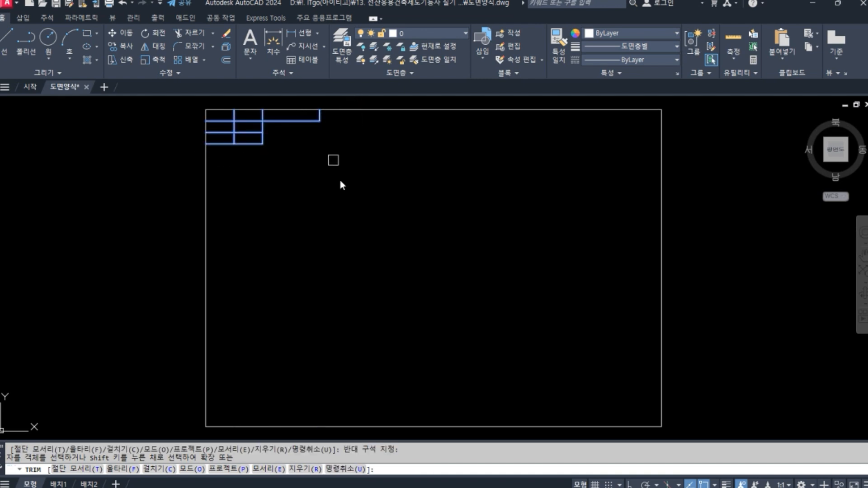
key("Return")
Delete the 주석 text style from the drawing.
scroll(220, 116, "up", 6)
middle_click_drag(219, 117, 232, 181)
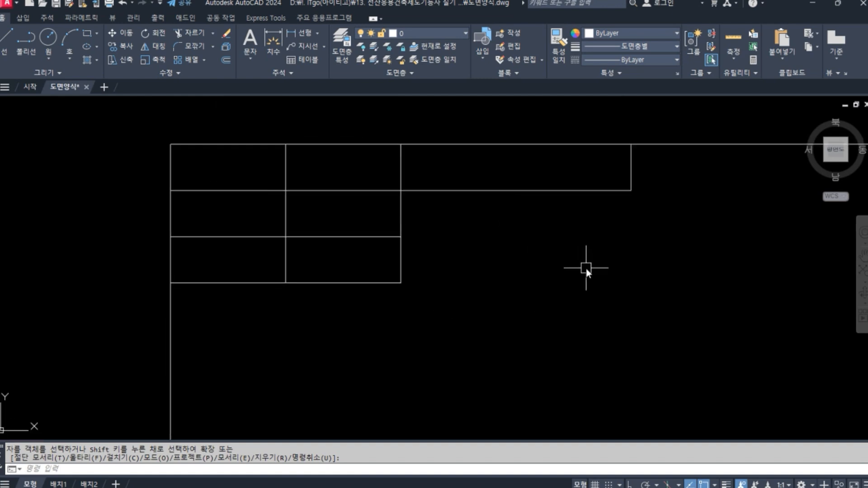
type("ST")
key("Return")
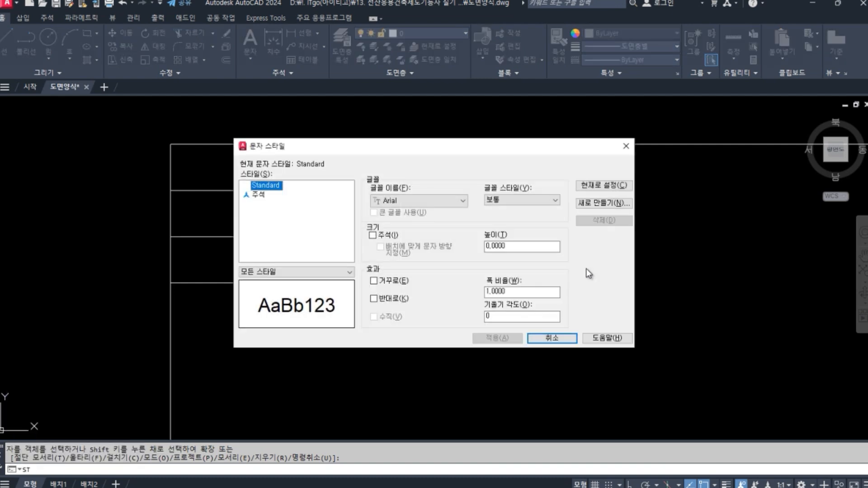
left_click(264, 195)
right_click(264, 195)
left_click(288, 223)
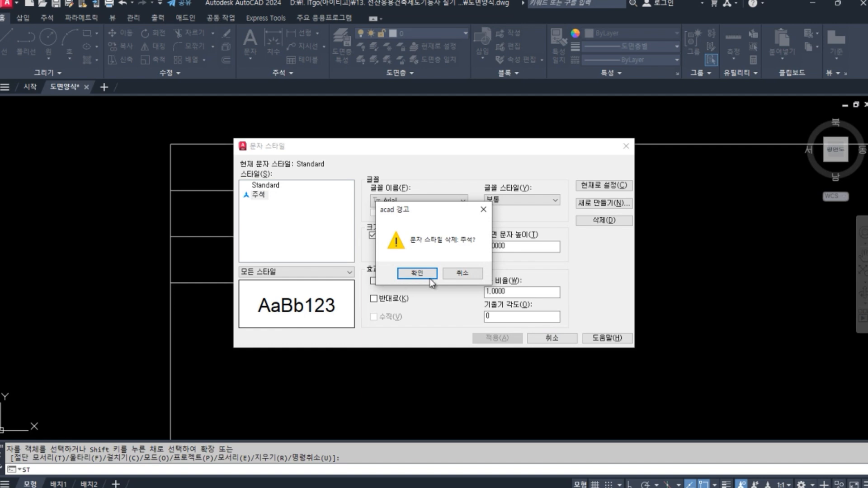
left_click(459, 277)
Change the Standard text style's font to 굴림 and apply it.
left_click(448, 200)
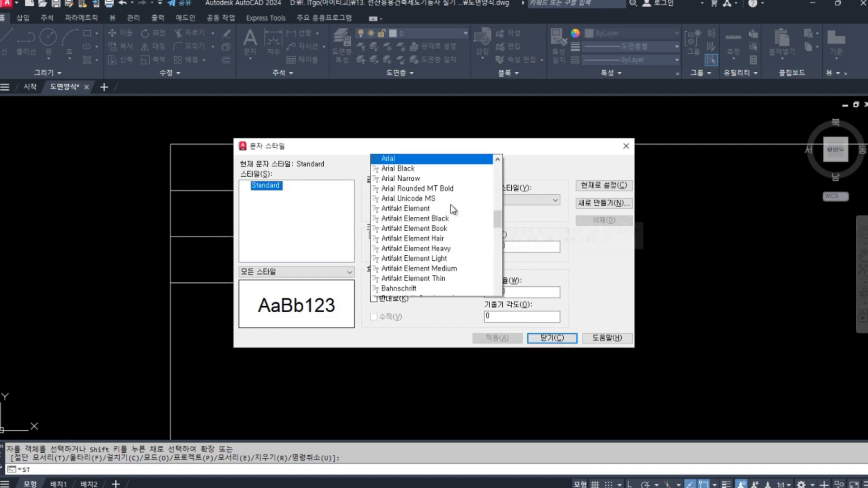
left_click_drag(499, 59, 510, 12)
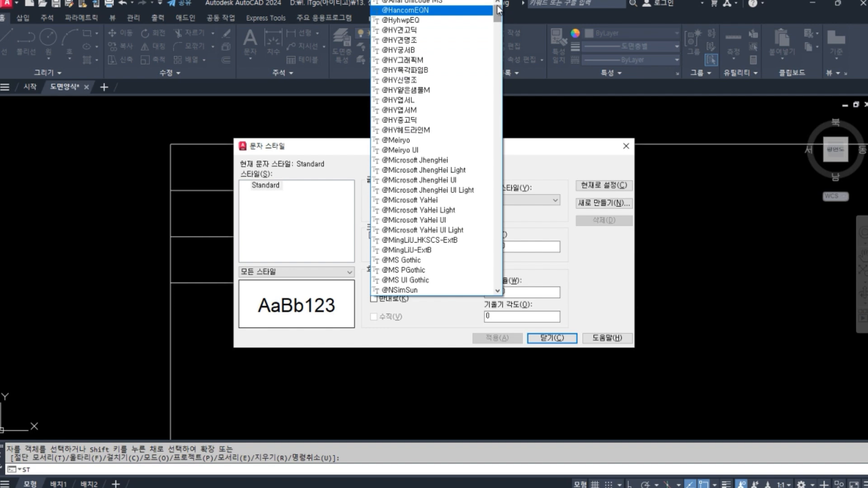
left_click_drag(497, 6, 478, 296)
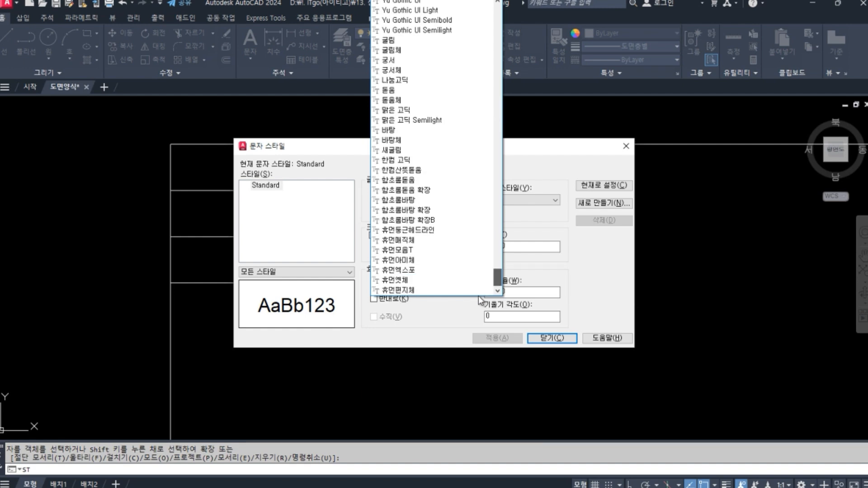
left_click(408, 43)
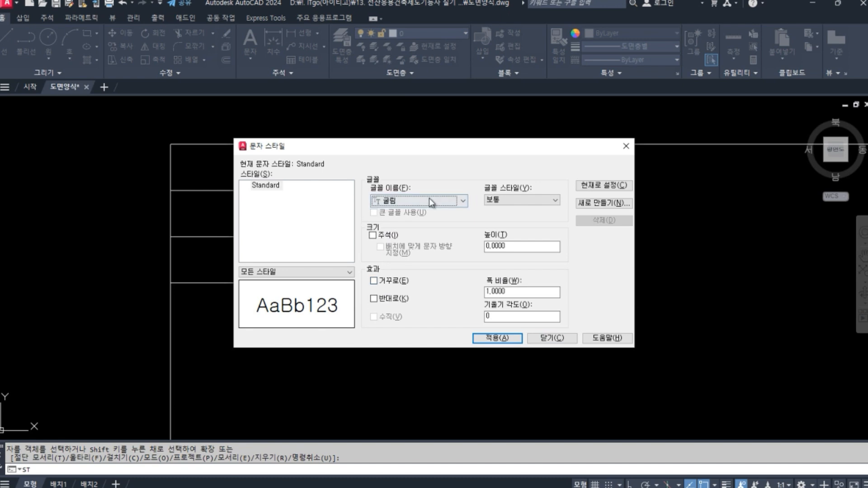
left_click(498, 338)
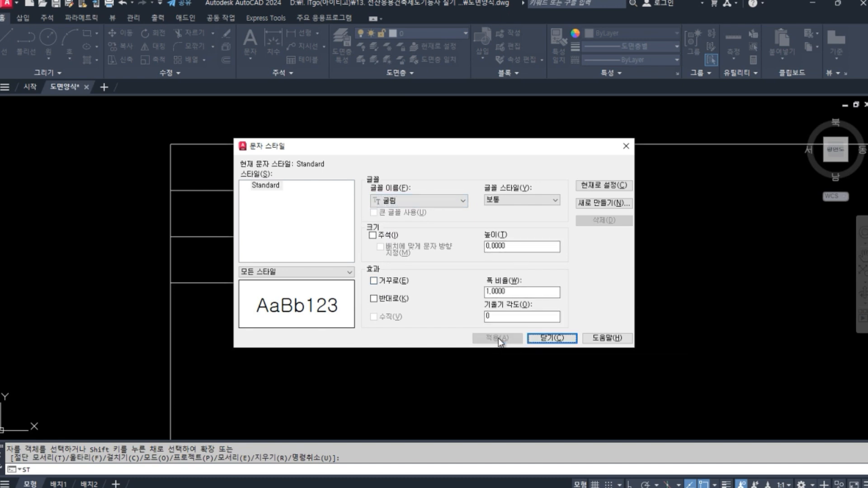
left_click(552, 338)
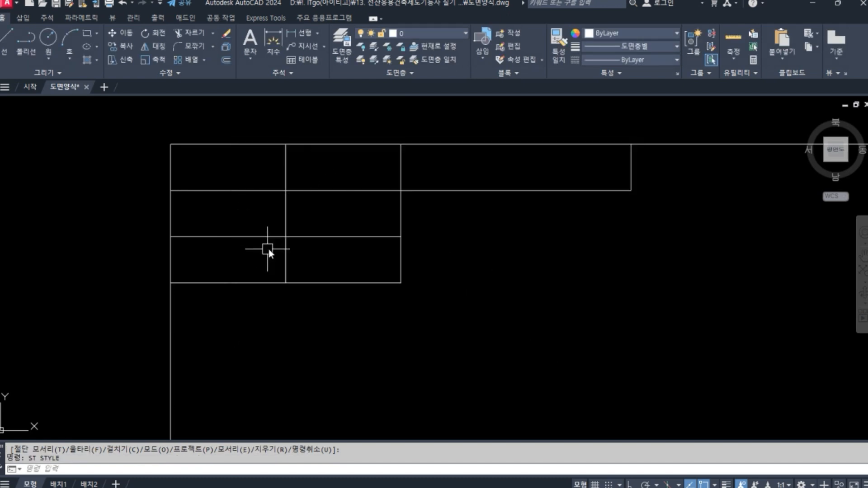
Draw one continuous polyline zigzagging diagonally corner to corner through the five text-bearing cells besides the first, ending across the wide third cell.
type("pl")
key("Return")
left_click(177, 148)
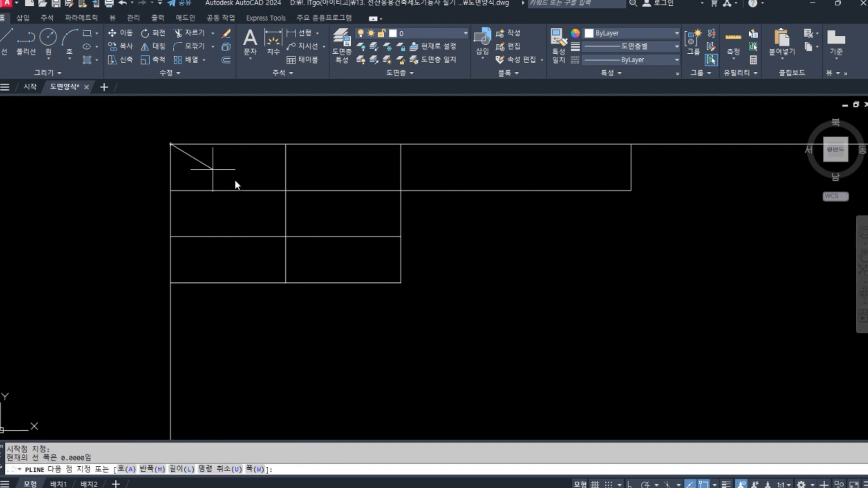
left_click(284, 190)
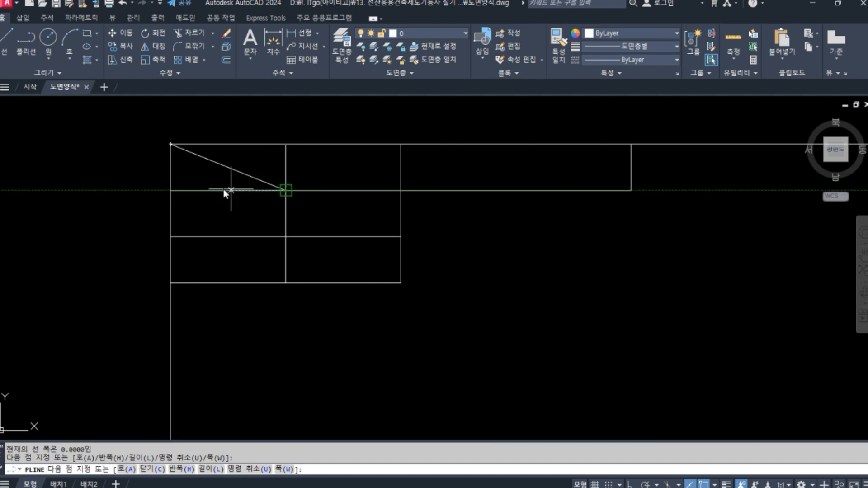
left_click(170, 236)
left_click(285, 283)
left_click(286, 236)
left_click(401, 190)
left_click(286, 145)
left_click(400, 144)
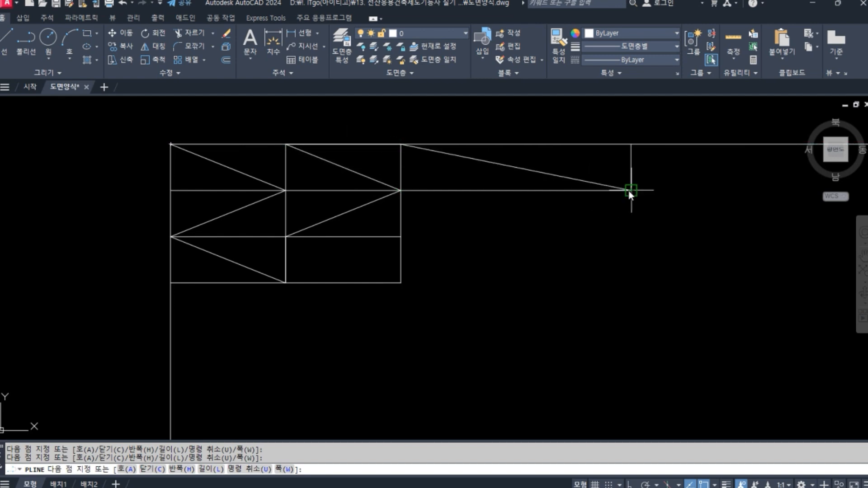
left_click(631, 190)
key("Return")
left_click(536, 176)
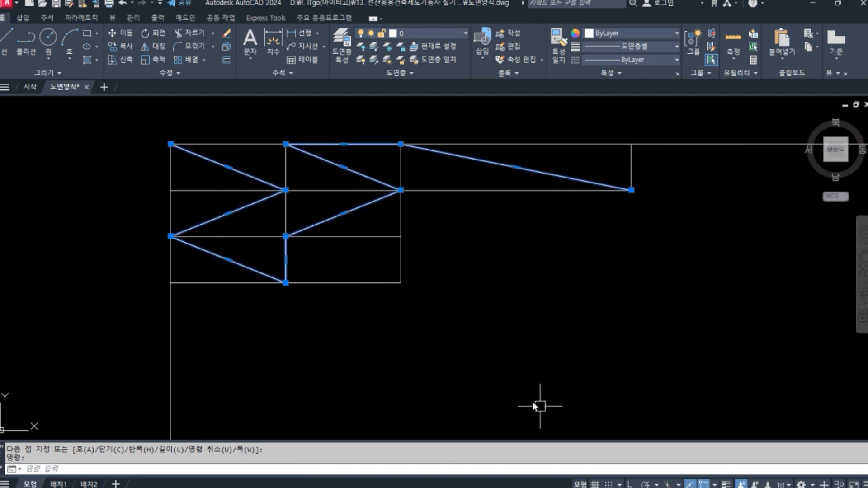
key("Escape")
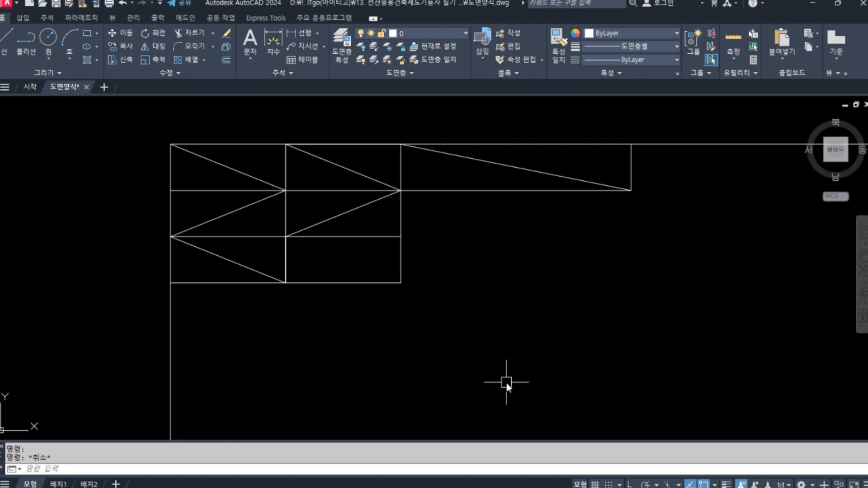
Add middle-center single-line text "성 명" with height 3 and rotation 0 at the midpoint of the first cell's diagonal.
type("DT")
key("Return")
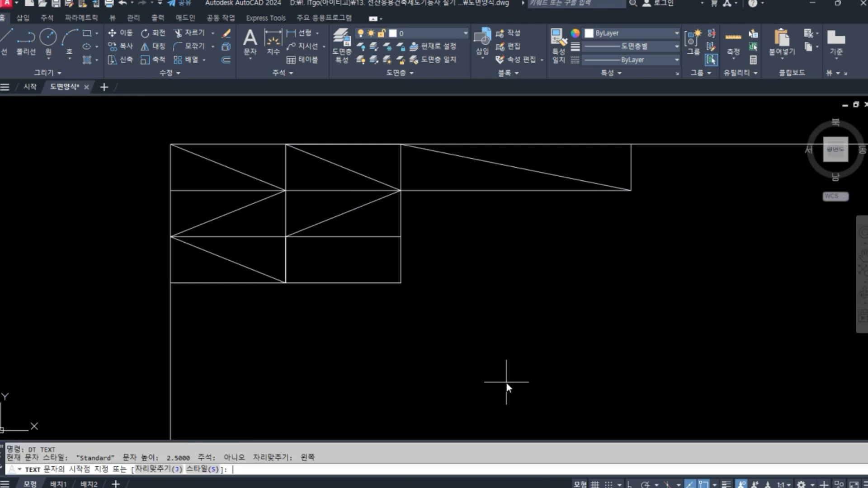
type("j")
key("Return")
type("mc")
key("Return")
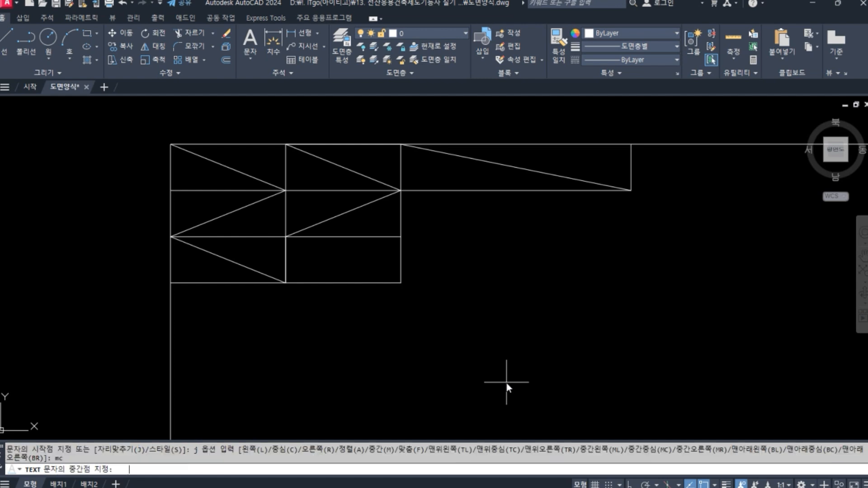
left_click(228, 172)
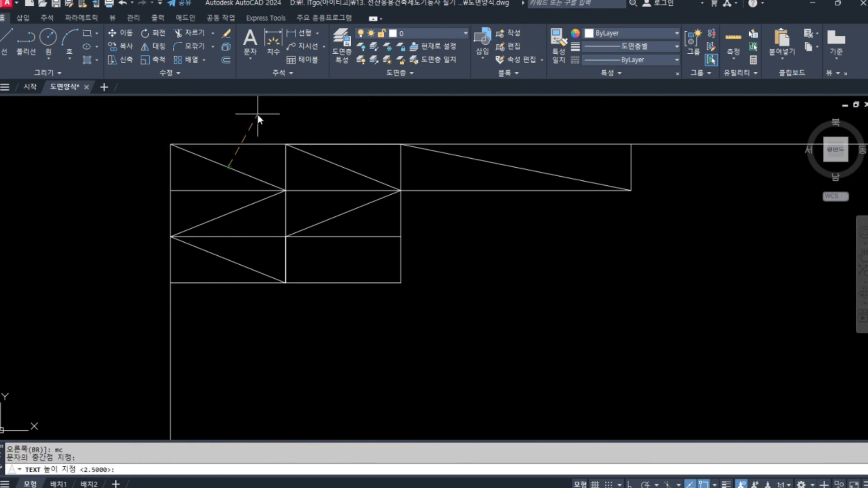
type("3")
key("Return")
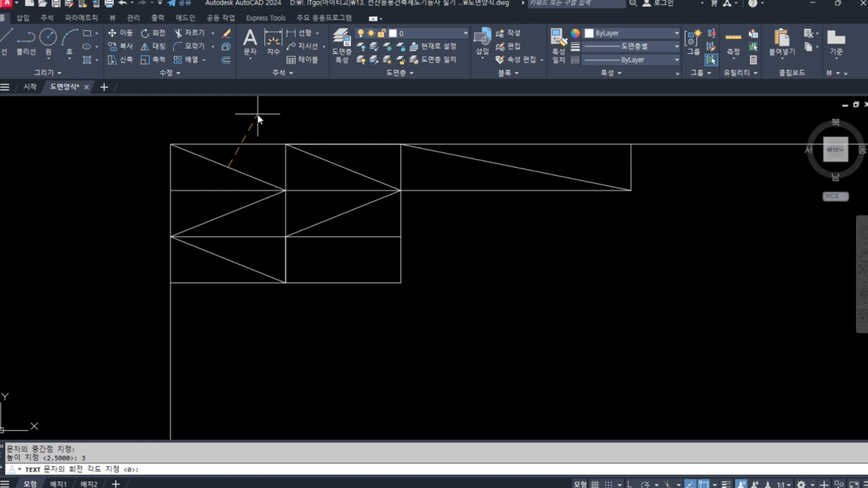
key("Return")
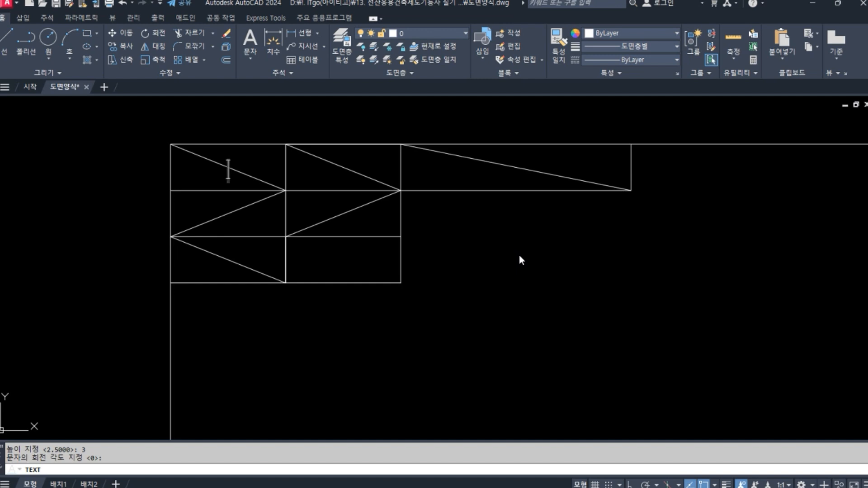
type("tjd")
key("BackSpace")
key("BackSpace")
key("BackSpace")
key("Hangul")
type("성")
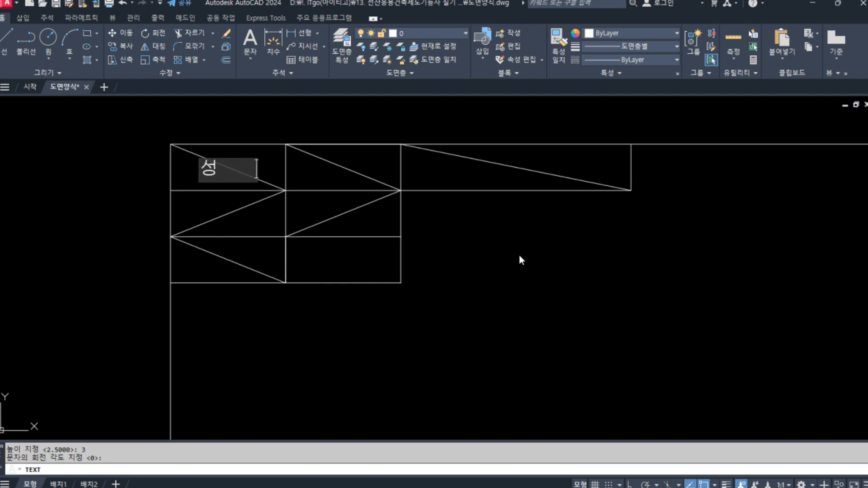
type("       명")
key("Return")
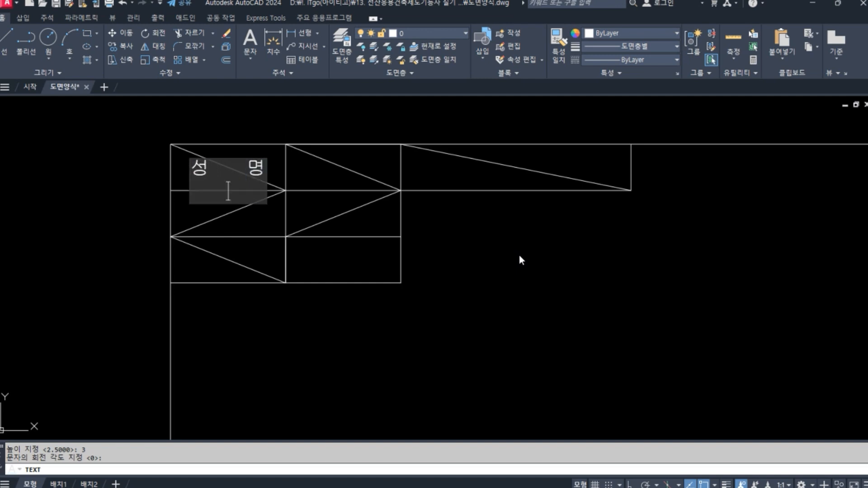
key("Return")
Copy the 성 명 text to the midpoints of the other five cell diagonals and delete the diagonal guide polyline.
key("Hangul")
type("cp")
key("Return")
left_click(261, 162)
key("Return")
left_click(227, 167)
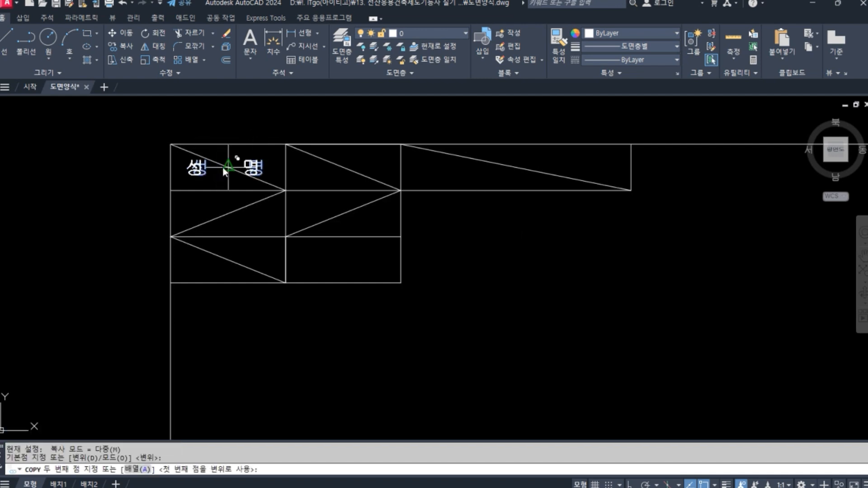
left_click(232, 214)
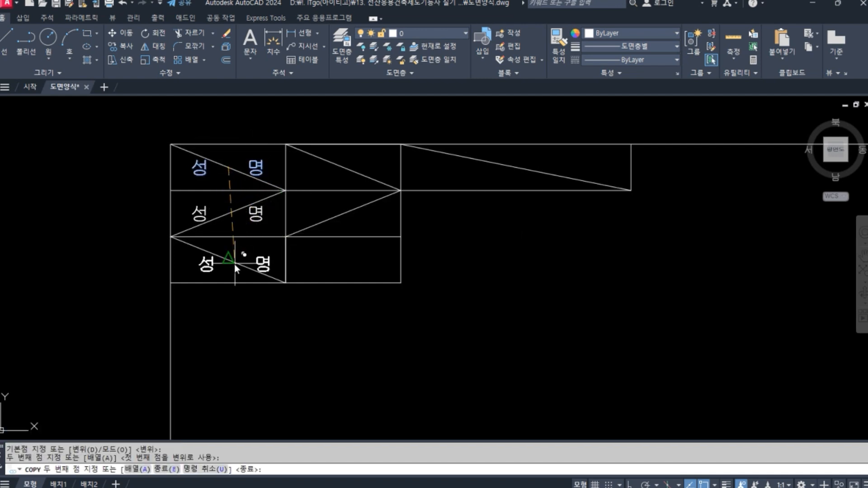
left_click(234, 264)
left_click(338, 212)
left_click(335, 166)
left_click(515, 168)
key("Return")
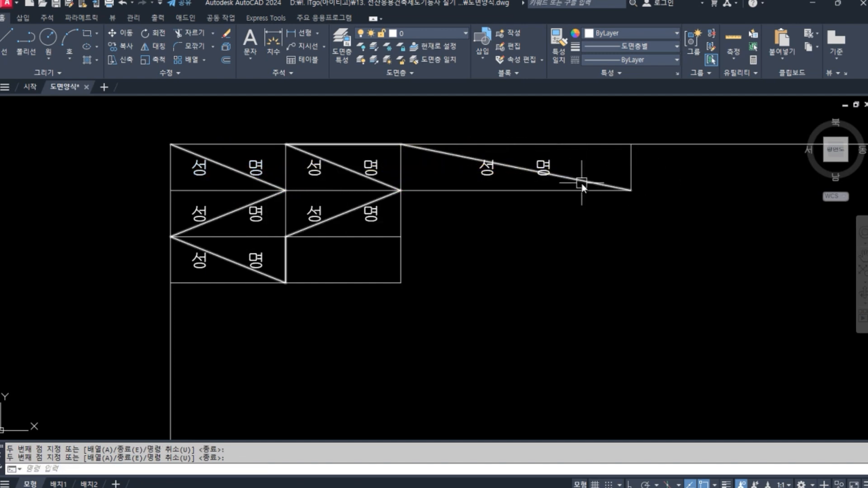
key("Return")
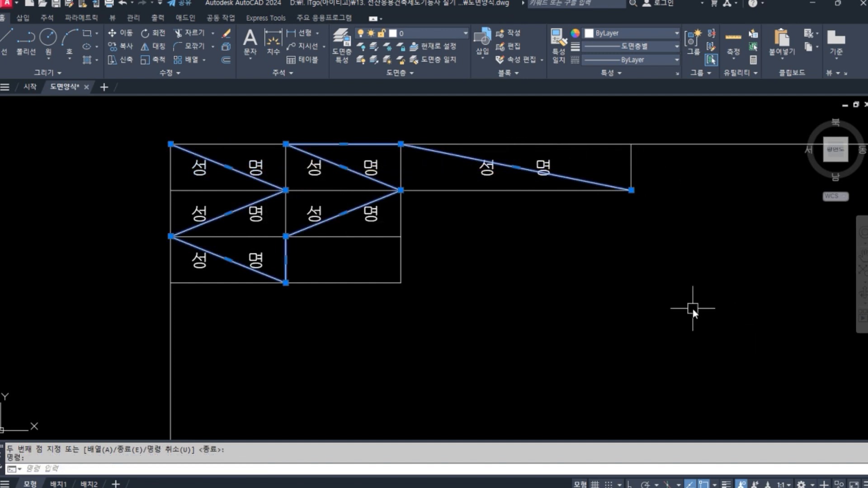
key("Delete")
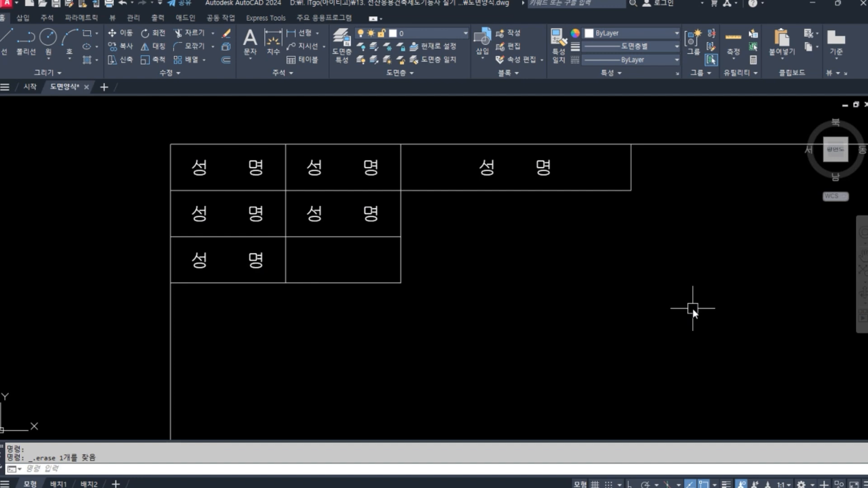
Change the first column's top label to 수험번호 and its bottom label to 감독확인.
double_click(258, 178)
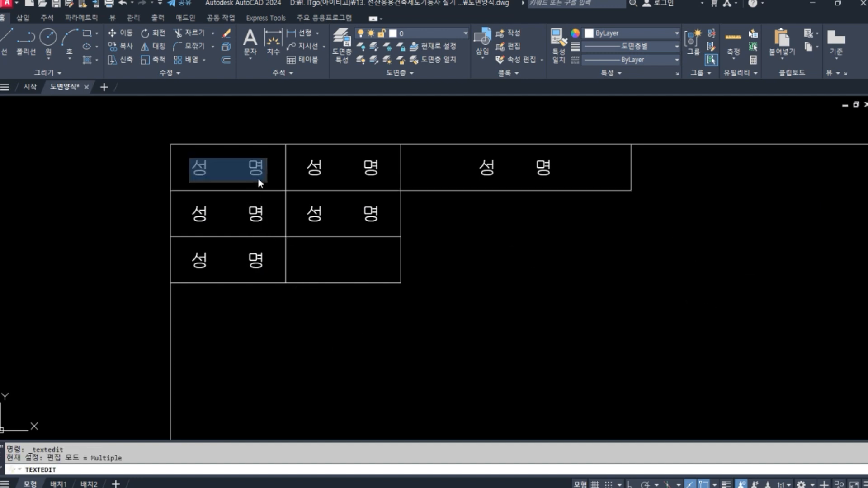
type("수험버")
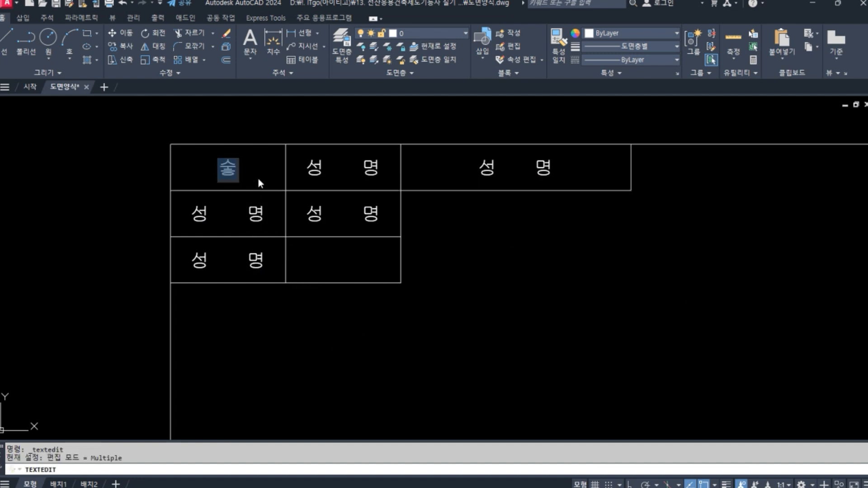
type("ㄴ호")
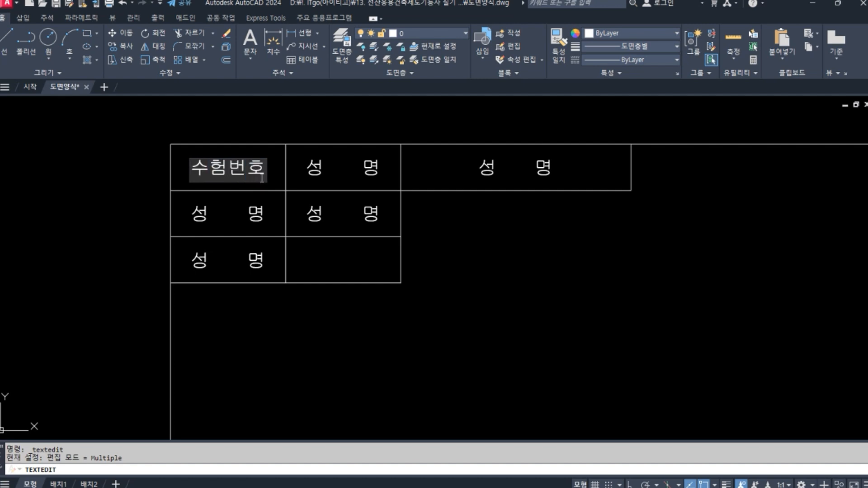
key("Return")
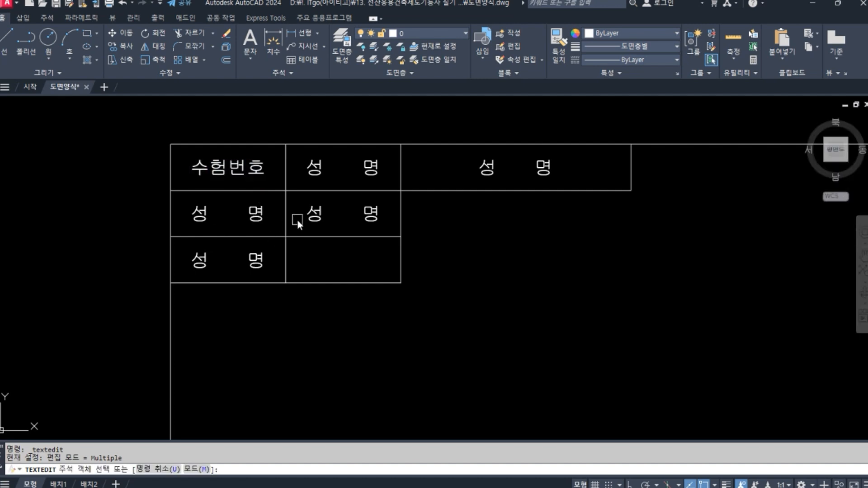
left_click(257, 267)
type("감독확인")
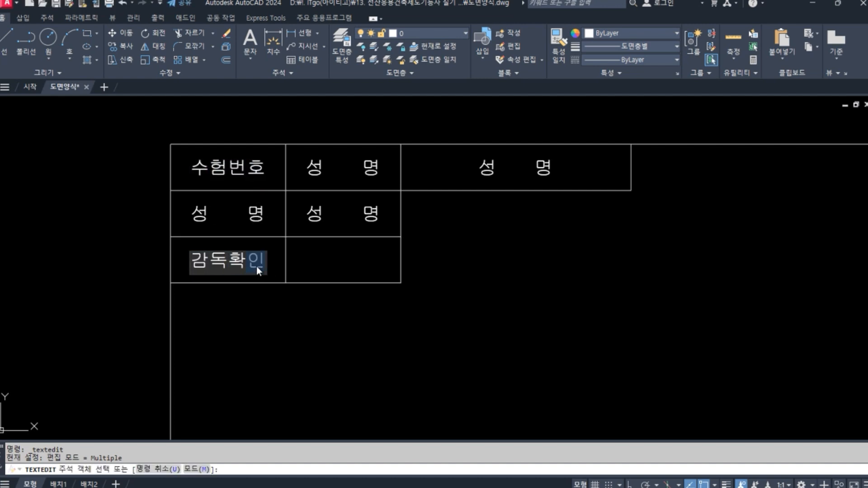
key("Return")
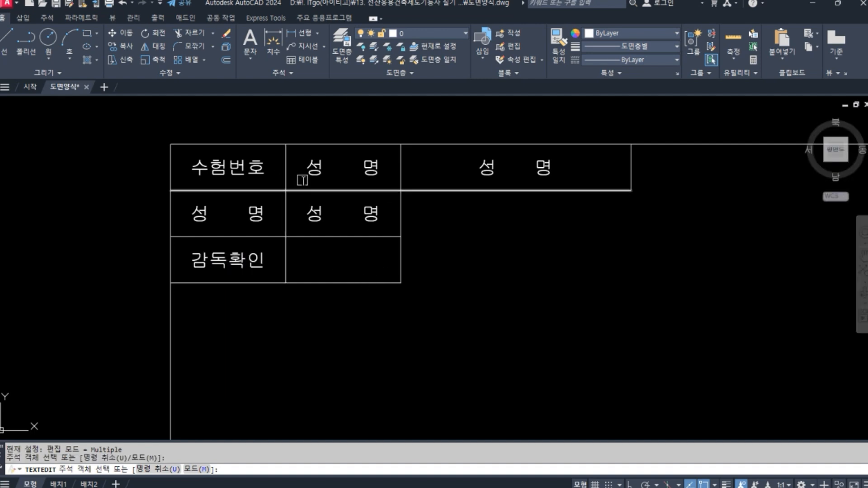
Replace the second column's texts with the examinee number in the top row and the examinee's full name in the middle row.
left_click(314, 170)
type("0")
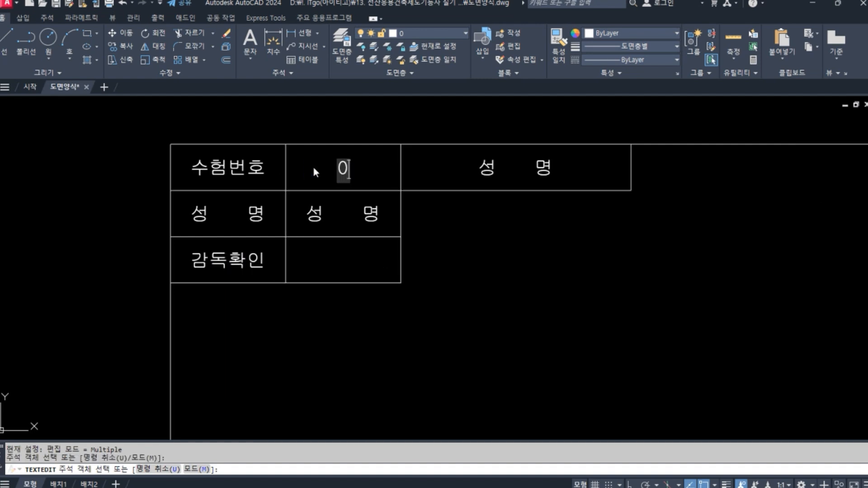
type("12345678")
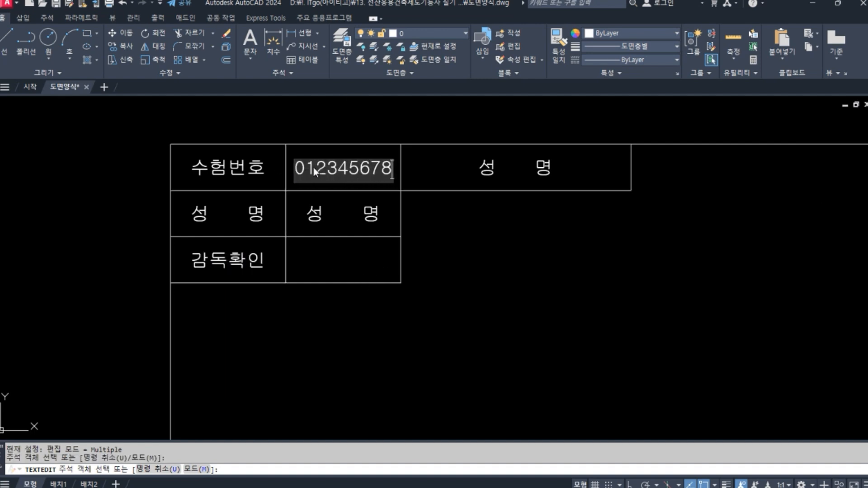
left_click(411, 240)
left_click(309, 216)
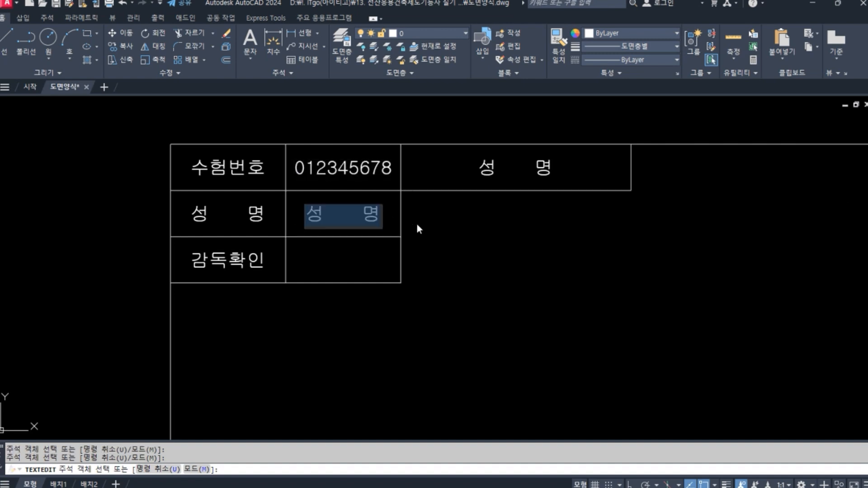
type("홍 길 동")
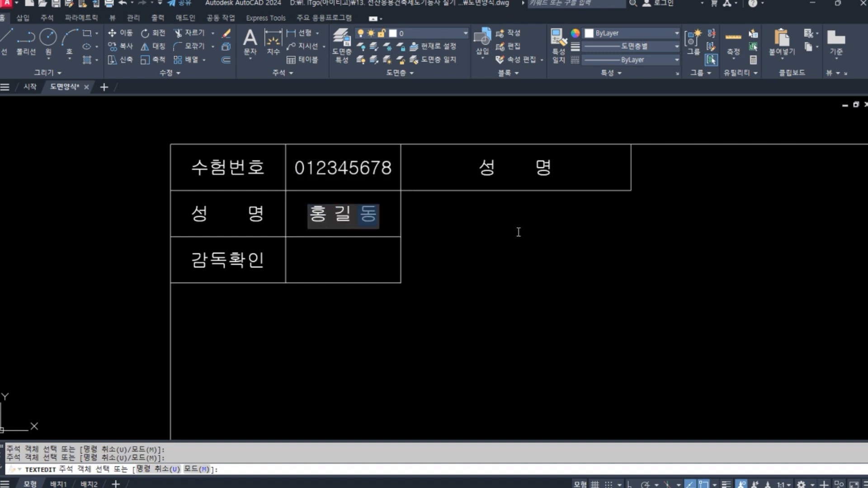
left_click(556, 207)
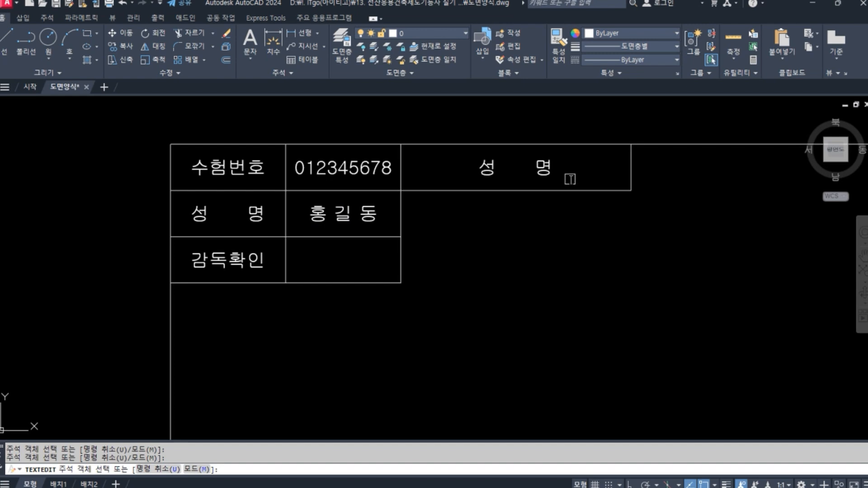
Change the text in the wide third cell of the top row to 전산응용건축제도기능사 and finish text editing.
left_click(547, 170)
type("전산ㅇ")
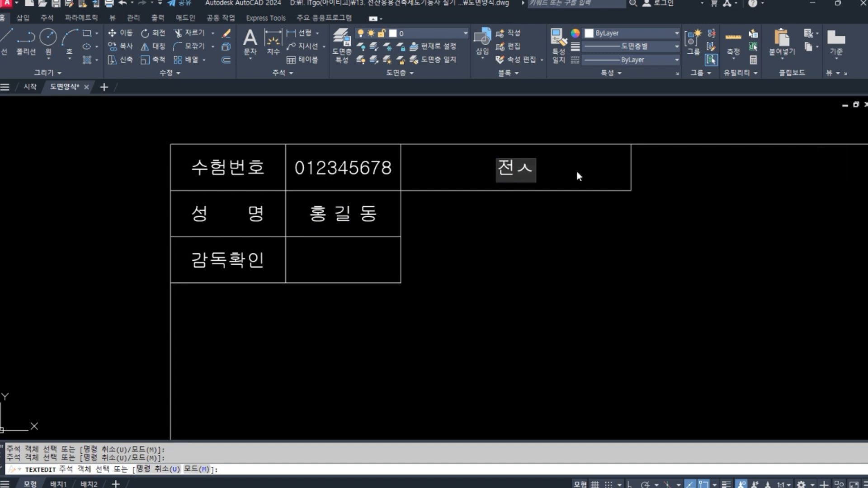
type("응용건축제")
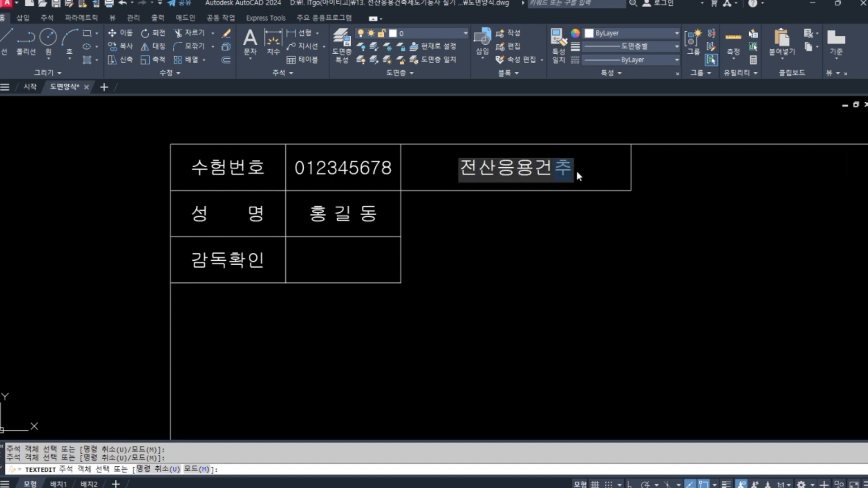
type("도기능사")
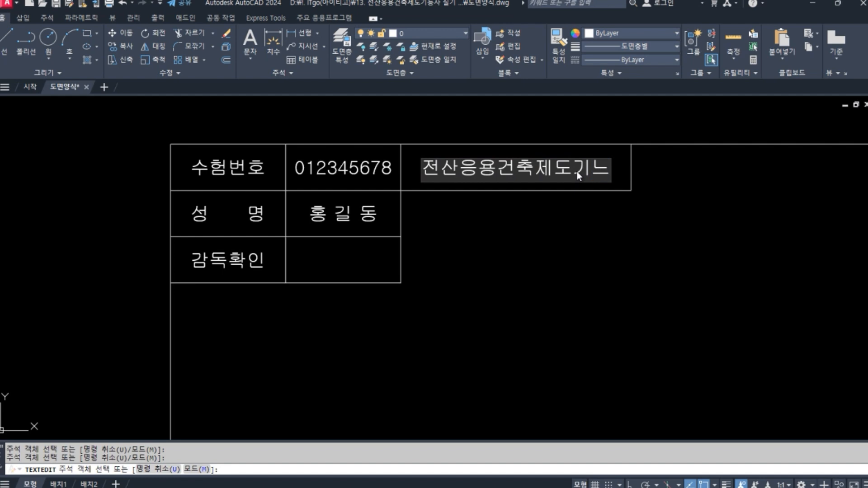
key("Return")
key("Return")
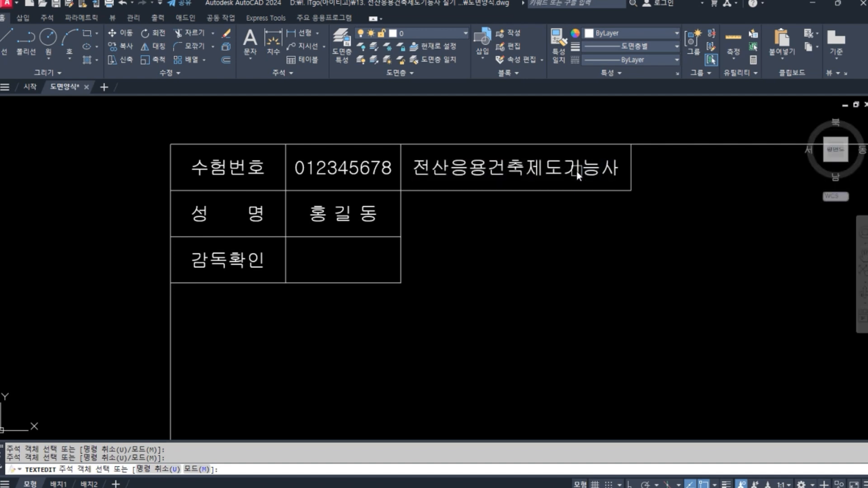
key("Return")
scroll(603, 281, "down", 8)
mouse_move(660, 334)
middle_mouse_down()
mouse_move(481, 256)
mouse_move(401, 247)
middle_mouse_up()
scroll(381, 225, "up", 2)
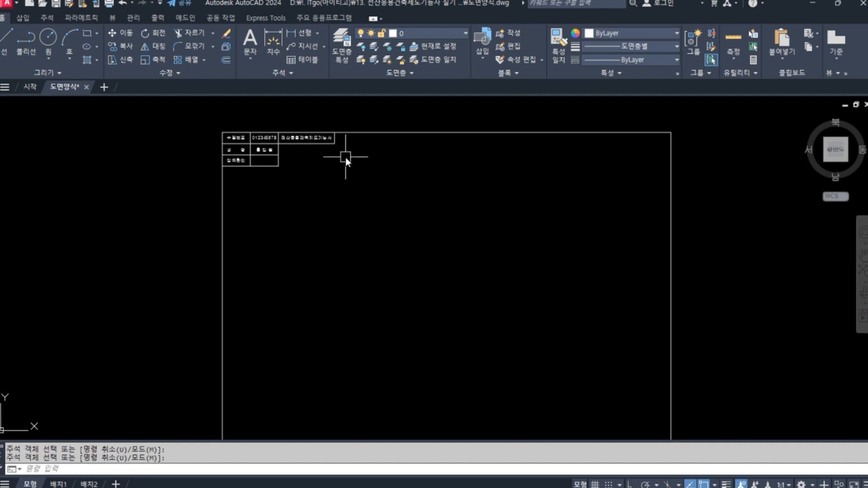
middle_click_drag(422, 252, 406, 235)
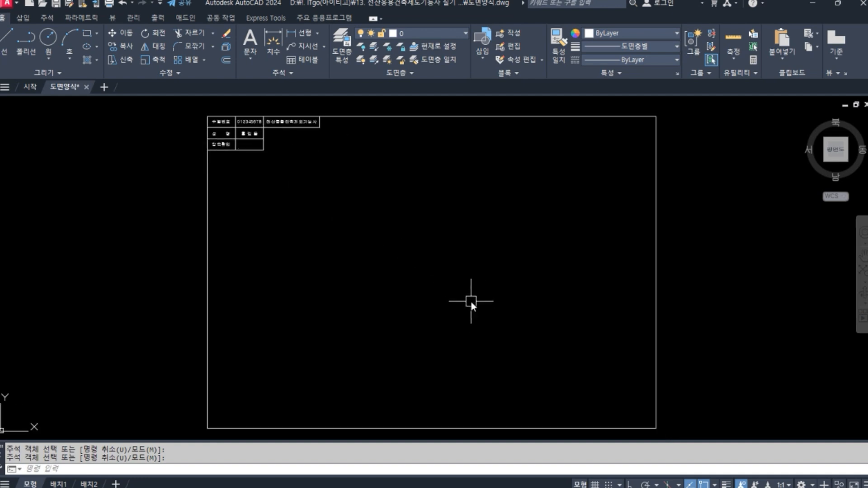
middle_click_drag(438, 350, 454, 302)
scroll(446, 324, "up", 2)
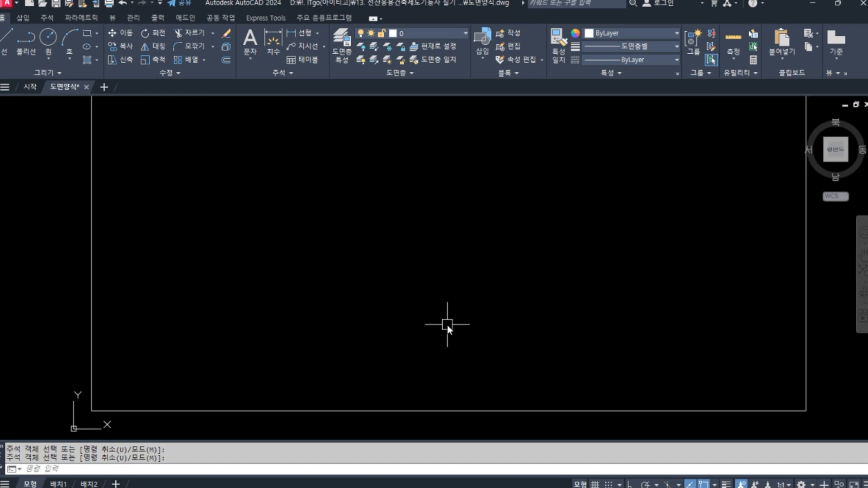
Draw a circle of radius 9 in the lower part of the sheet for the drawing title symbol.
mouse_move(465, 337)
middle_mouse_down()
mouse_move(467, 344)
mouse_move(479, 309)
middle_mouse_up()
type("c")
key("Return")
left_click(347, 308)
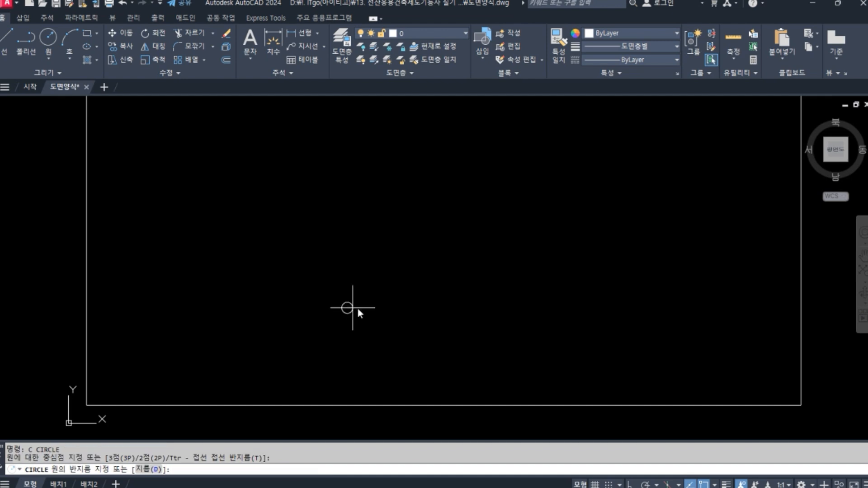
type("9")
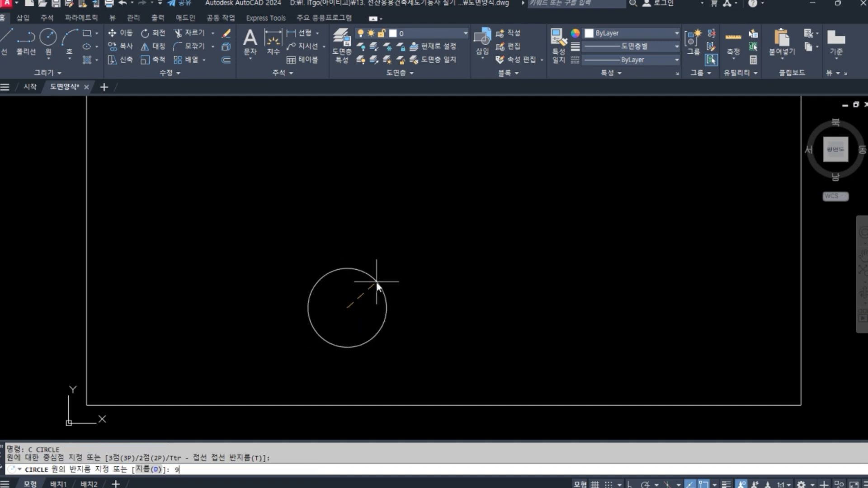
key("Return")
Draw a horizontal line 110 long to the right from the circle's left quadrant, with ortho on.
type("l")
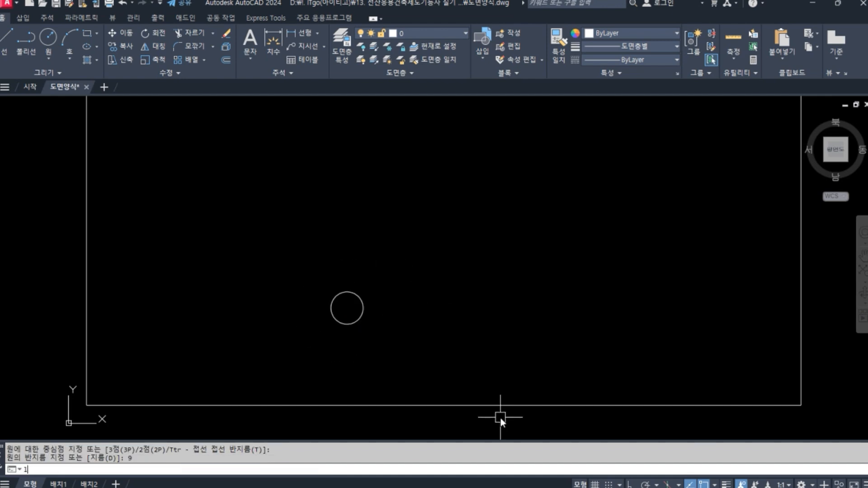
key("Return")
left_click(332, 311)
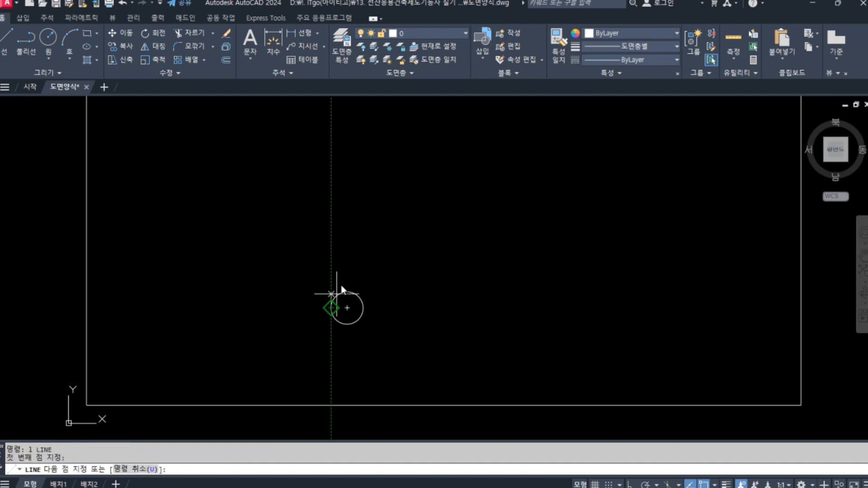
key("F8")
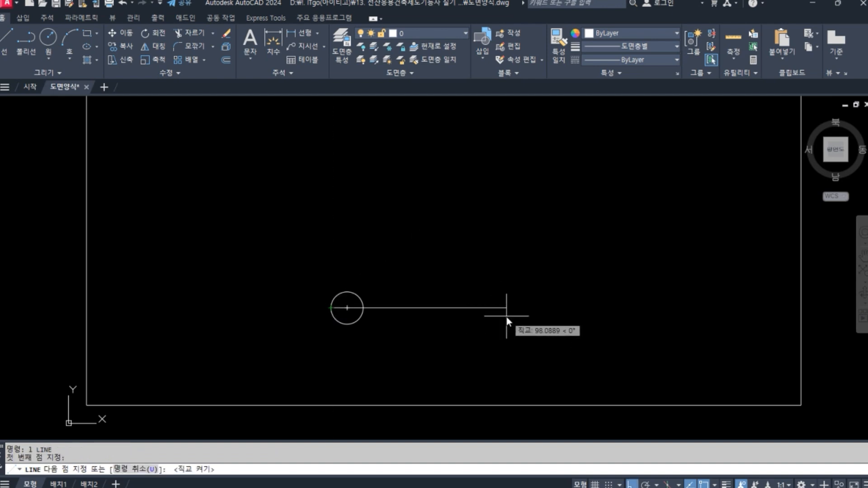
type("110")
key("space")
key("space")
Draw a line from the title line's right end back to the circle's center and down to its bottom quadrant.
key("space")
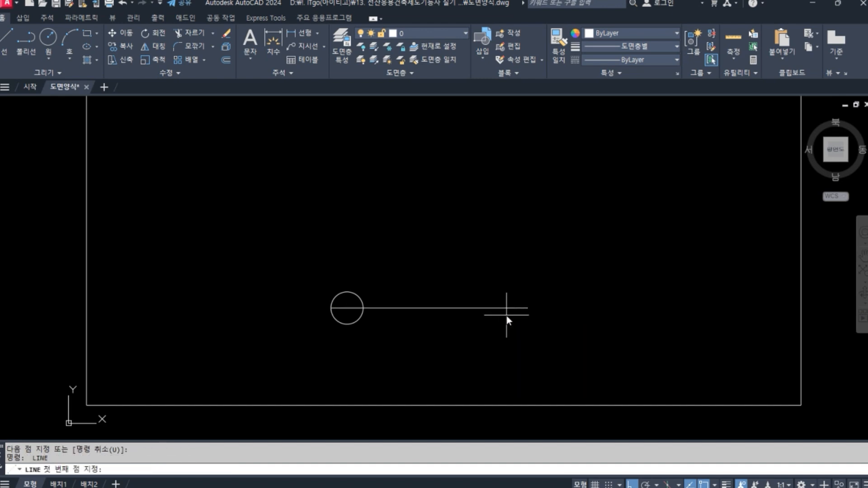
left_click(528, 308)
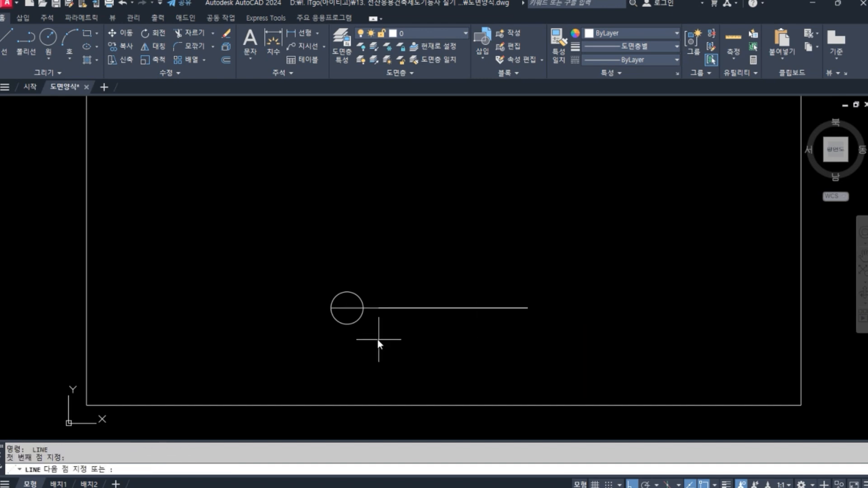
left_click(349, 308)
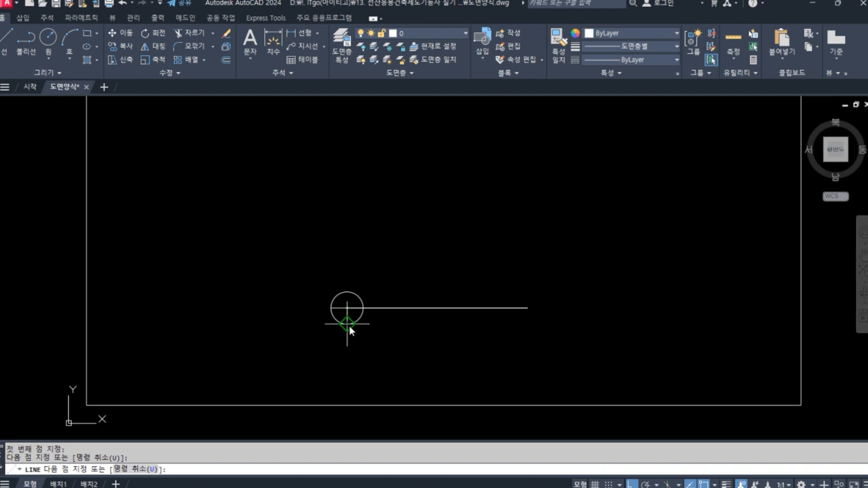
left_click(347, 324)
key("space")
Add left-justified single-line text A부분단면상세도 with height 7 just above the title line, right of the circle.
scroll(354, 334, "up", 4)
scroll(430, 338, "down", 2)
middle_click_drag(481, 349, 469, 360)
type("dt")
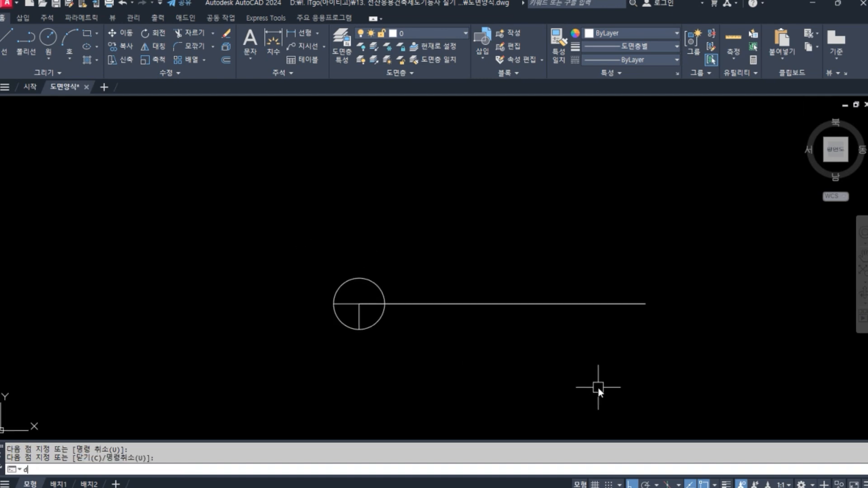
key("space")
type("j")
key("space")
type("l")
key("space")
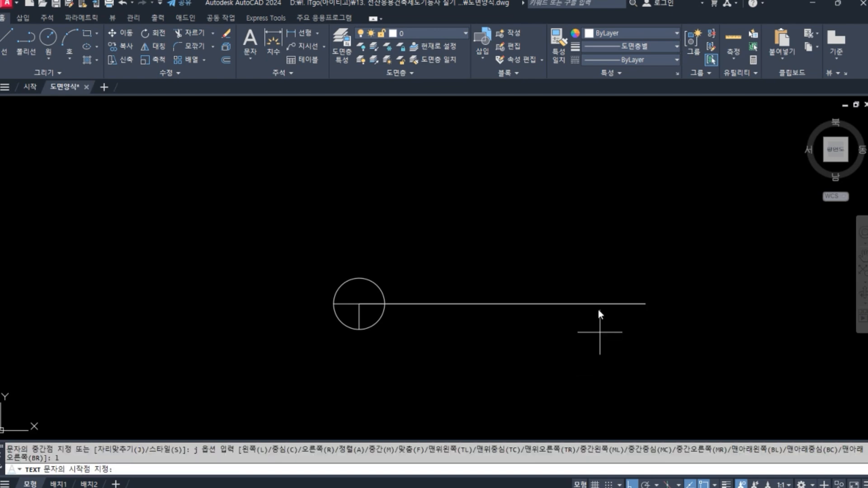
left_click(412, 295)
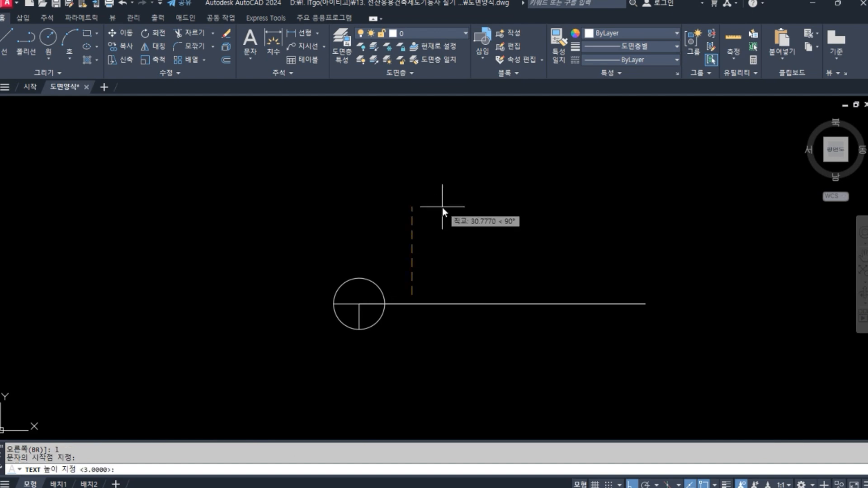
type("7")
key("Return")
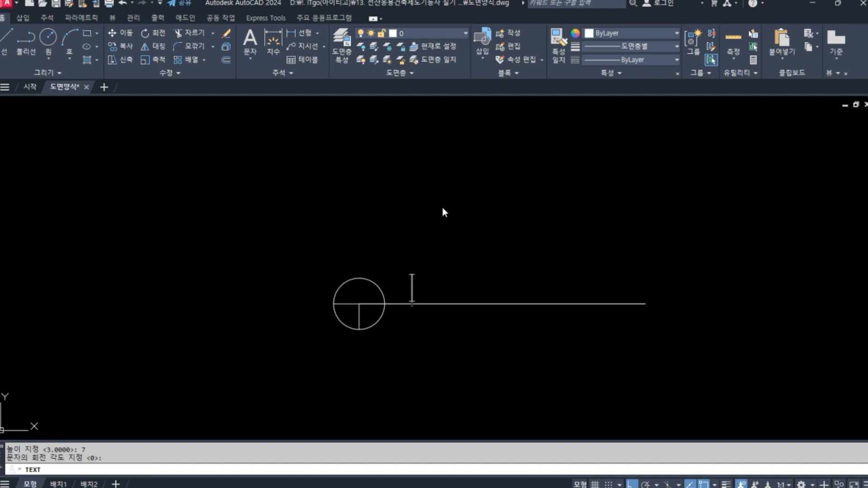
type("A")
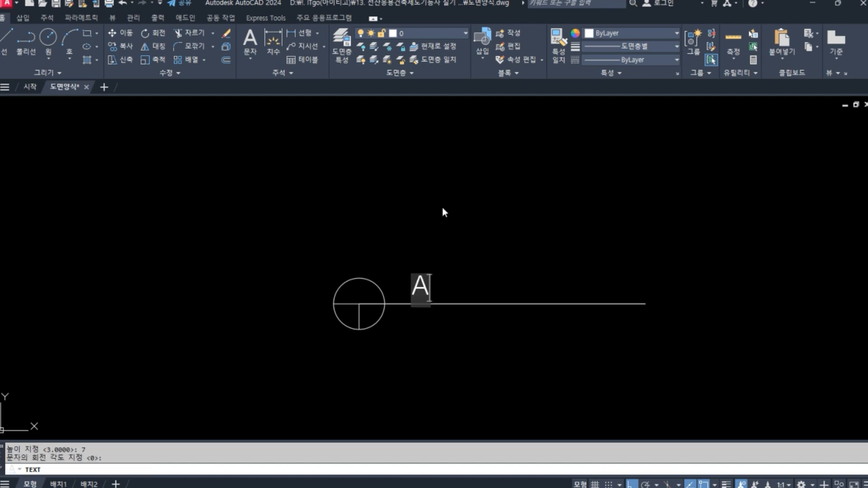
type("부분단면")
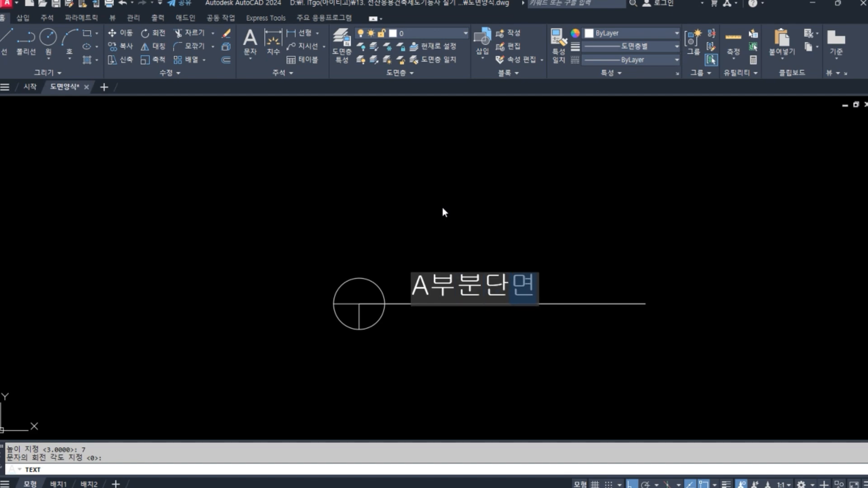
type("상세도")
key("Return")
key("Return")
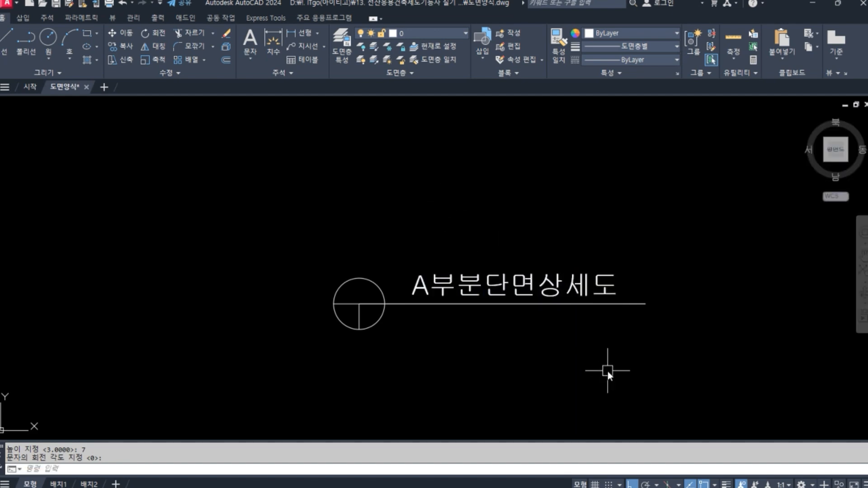
Add the scale text 축척 1/40 with height 3 below the right part of the title line.
key("Return")
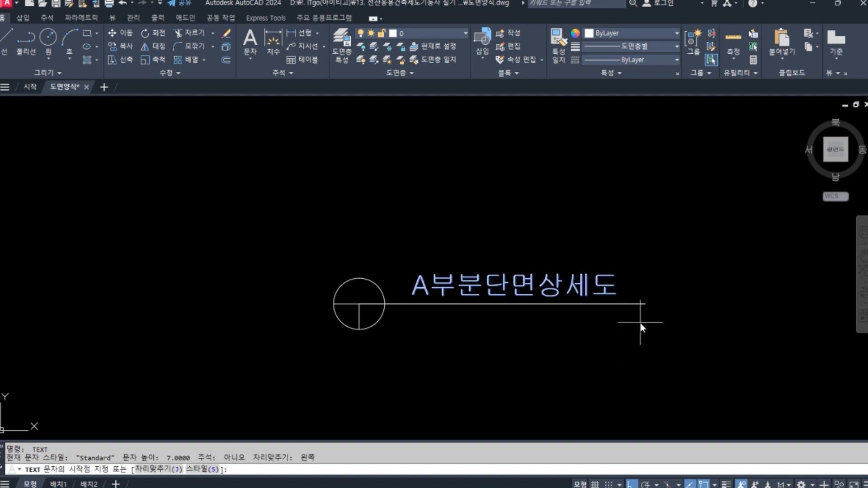
left_click(563, 326)
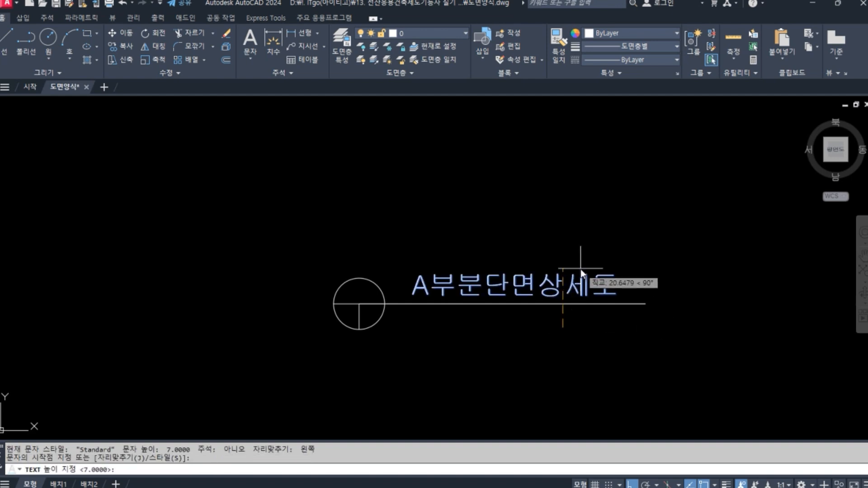
type("3")
key("Return")
key("Return")
type("ㄷnr")
key("BackSpace")
key("BackSpace")
key("BackSpace")
type("축")
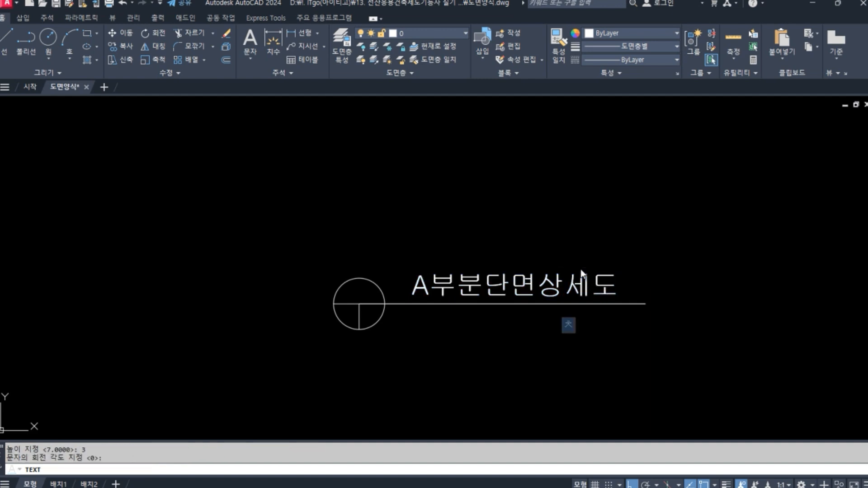
type("척")
type("1/40")
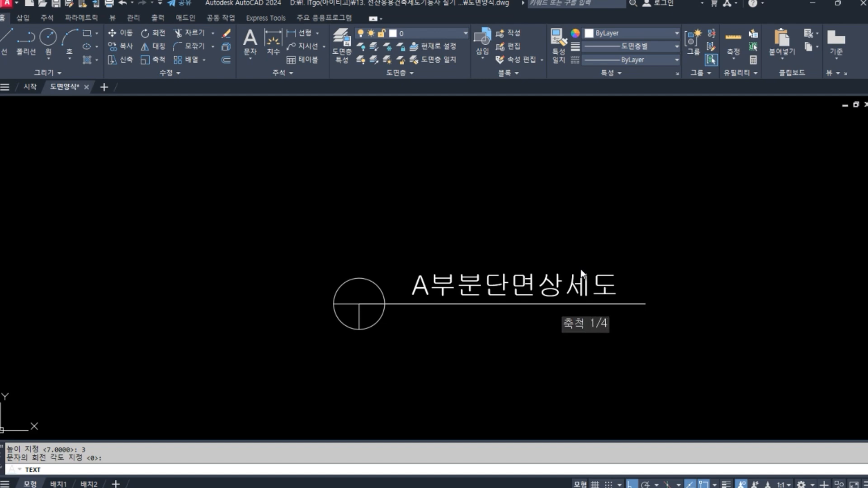
key("Return")
key("Return")
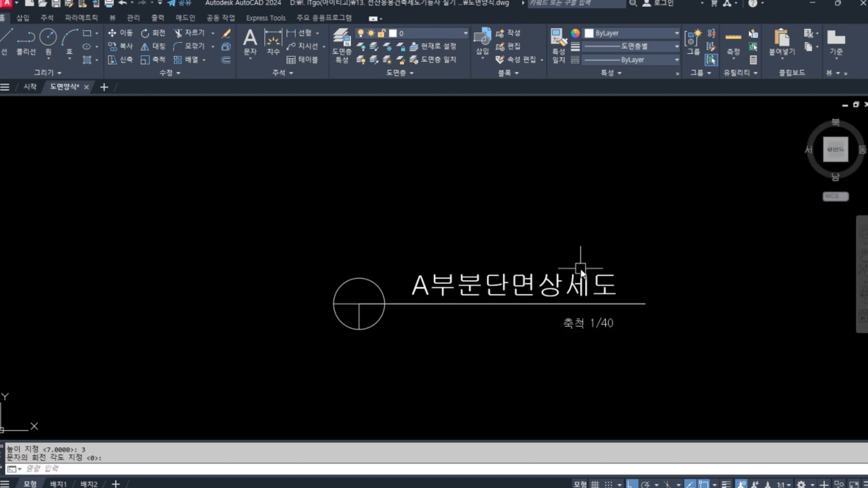
key("Return")
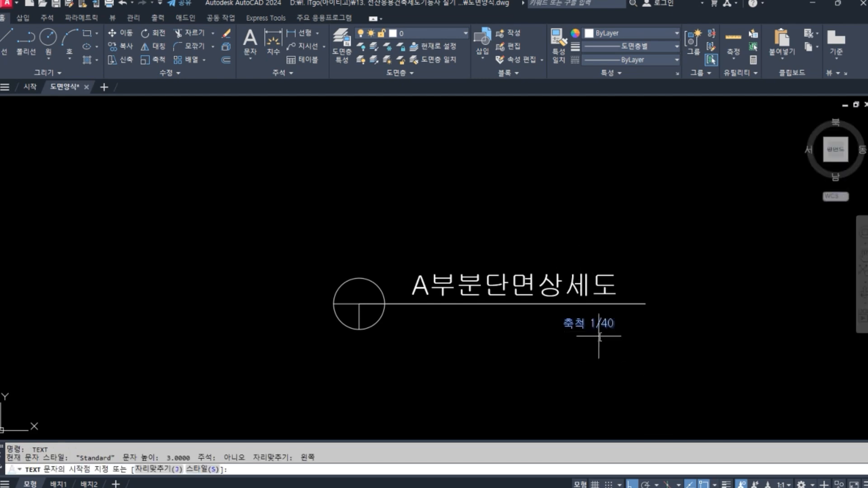
key("Escape")
key("Escape")
Move the 축척 1/40 text straight up, closer to the title line.
type("m")
key("Return")
left_click(596, 323)
key("Return")
left_click(630, 365)
left_click(630, 358)
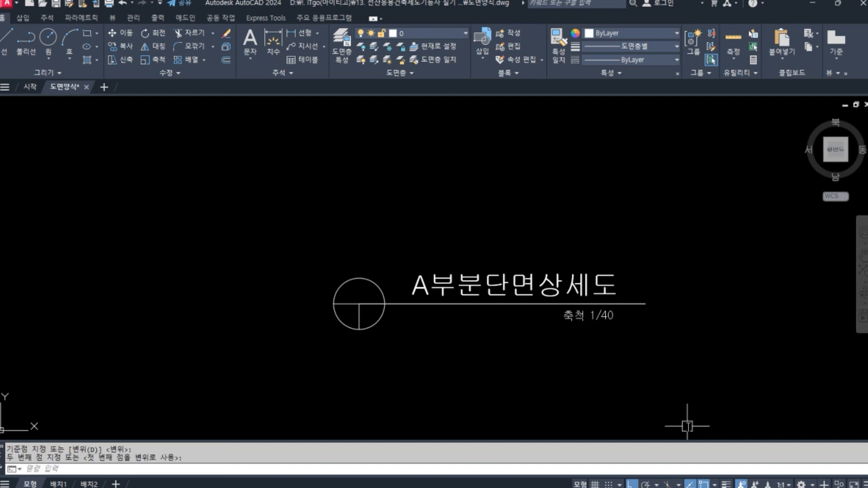
Shift the 축척 1/40 text slightly to the right beneath the title line.
type("m")
key("Return")
left_click(588, 315)
key("Return")
left_click(597, 343)
left_click(610, 344)
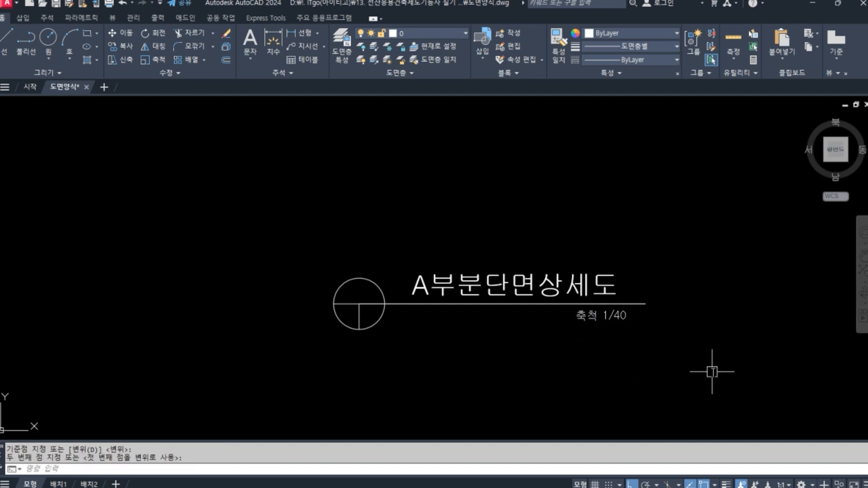
key("Escape")
key("Escape")
Move the whole drawing title from its underline's midpoint to the midpoint of the sheet's bottom border, with ortho off.
scroll(678, 330, "down", 6)
scroll(621, 318, "up", 2)
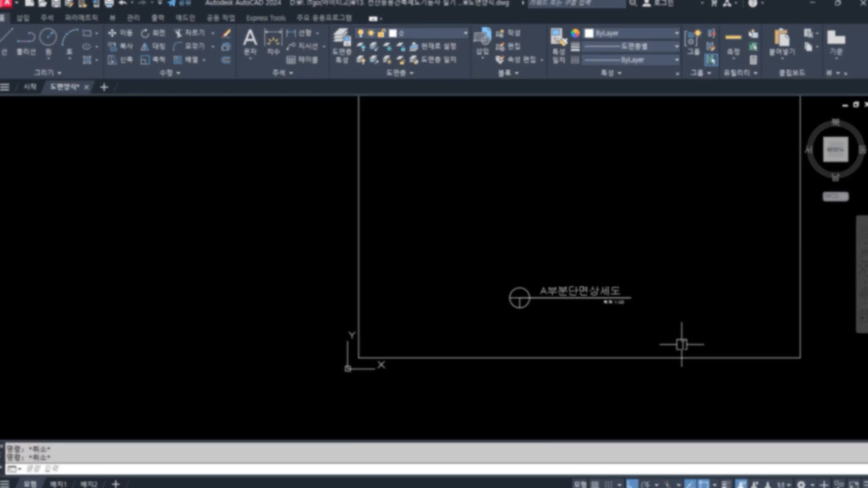
left_click(488, 263)
left_click(664, 346)
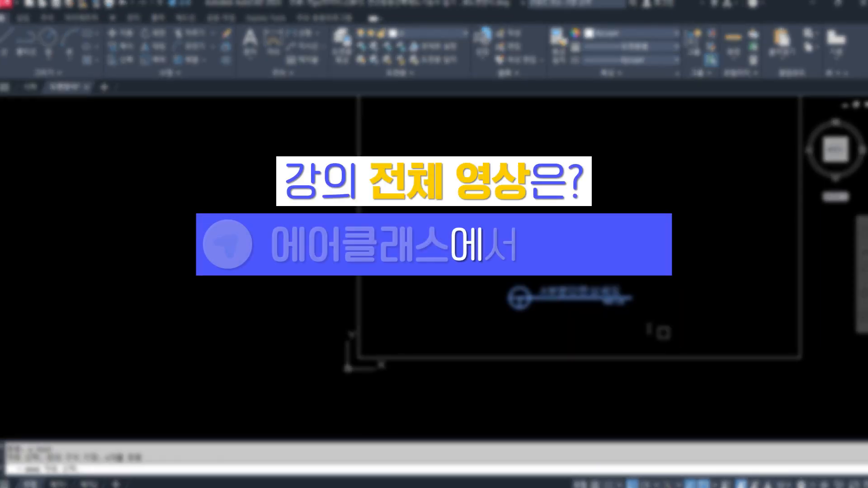
key("Return")
left_click(582, 306)
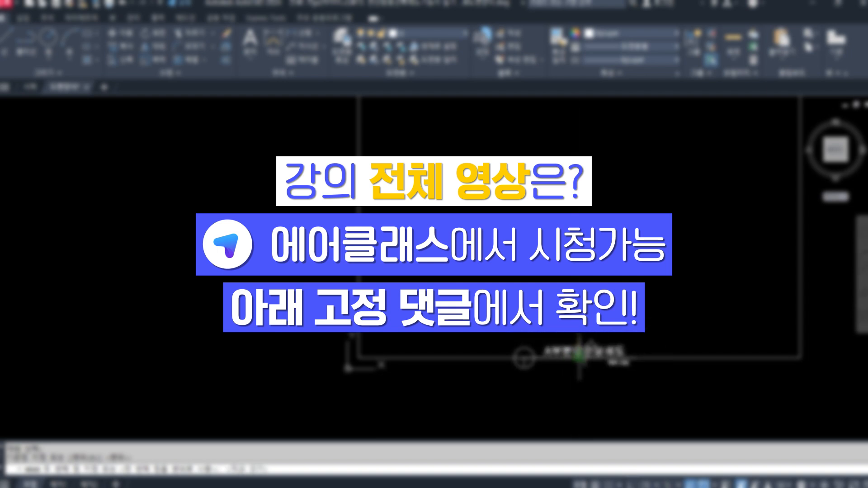
left_click(588, 367)
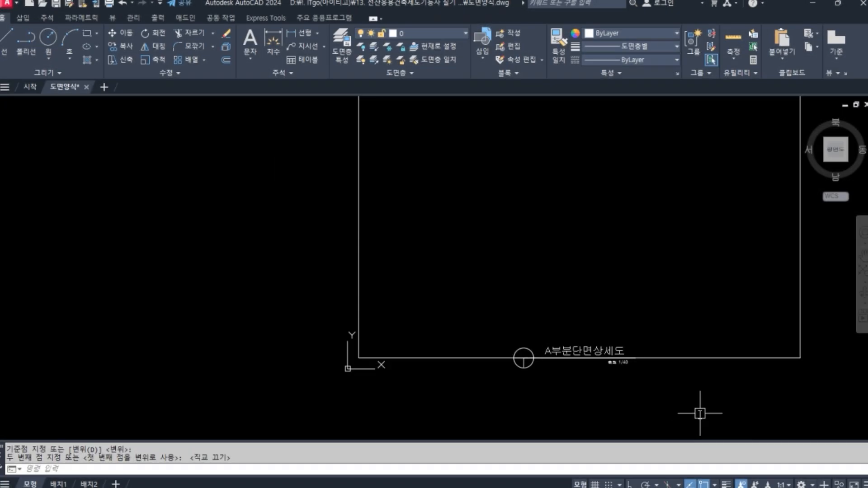
Move the whole drawing title straight up by 15 from the bottom border, with ortho on.
key("space")
left_click(502, 323)
left_click(642, 389)
key("space")
key("F8")
left_click(657, 333)
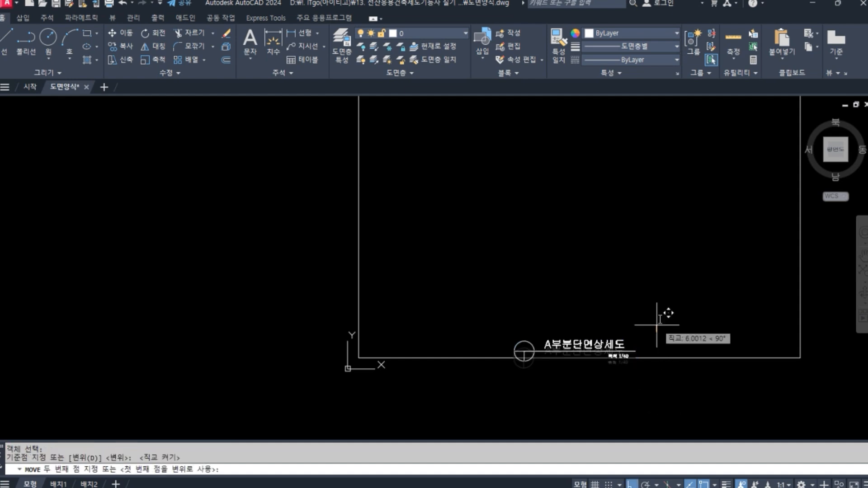
type("15")
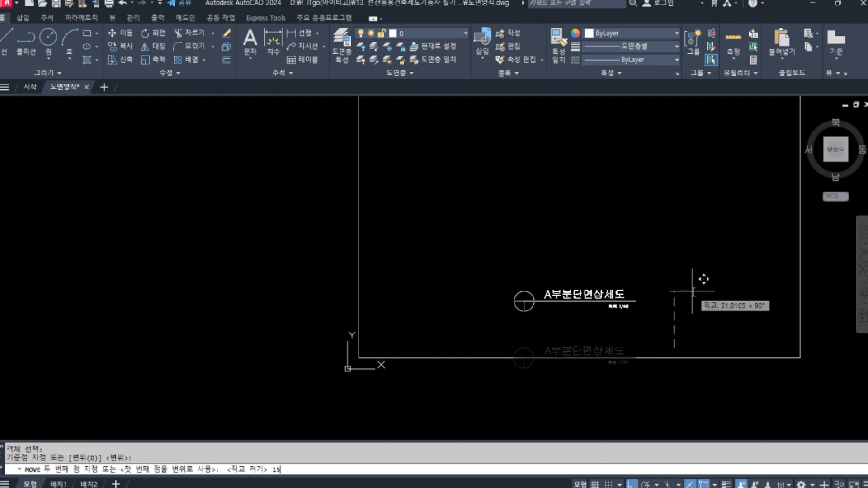
key("Return")
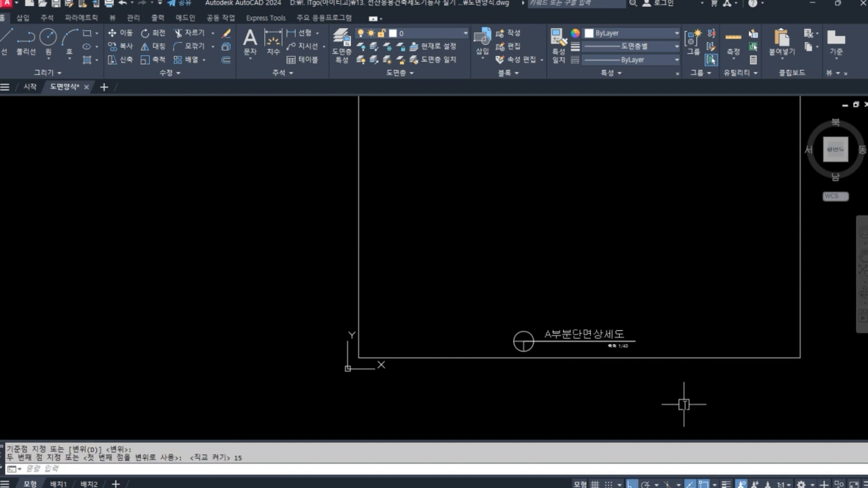
Start a polyline at the sheet border's lower-left corner with its start and end width set to 2.
scroll(603, 339, "down", 2)
scroll(558, 354, "up", 3)
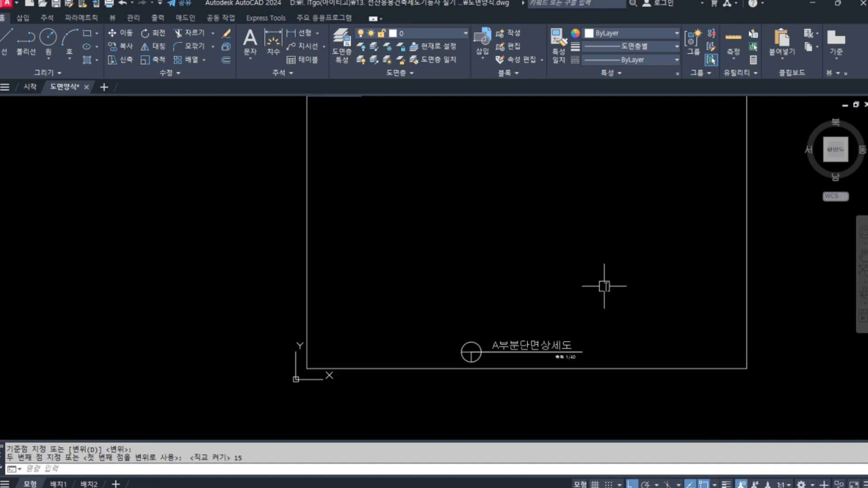
middle_click_drag(606, 287, 575, 322)
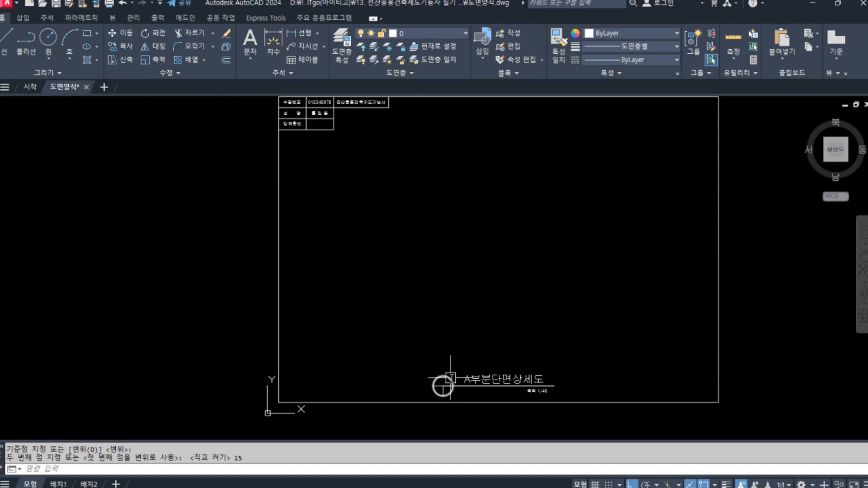
middle_click_drag(508, 297, 485, 308)
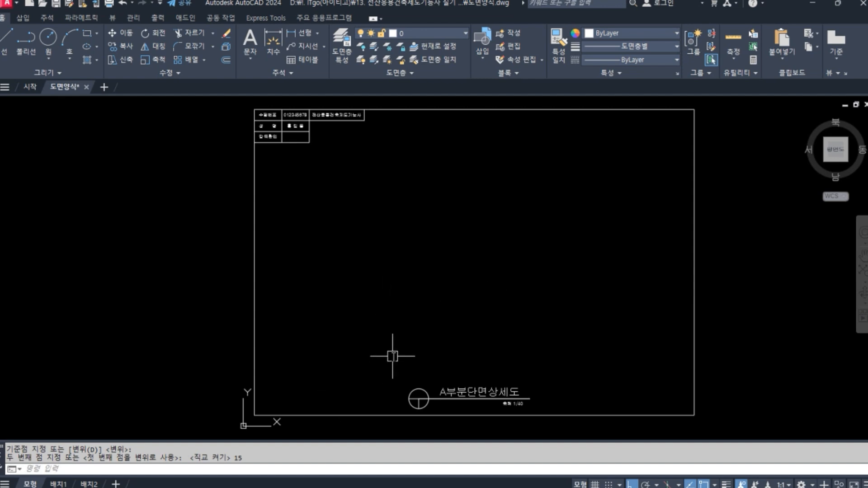
type("pl")
key("Return")
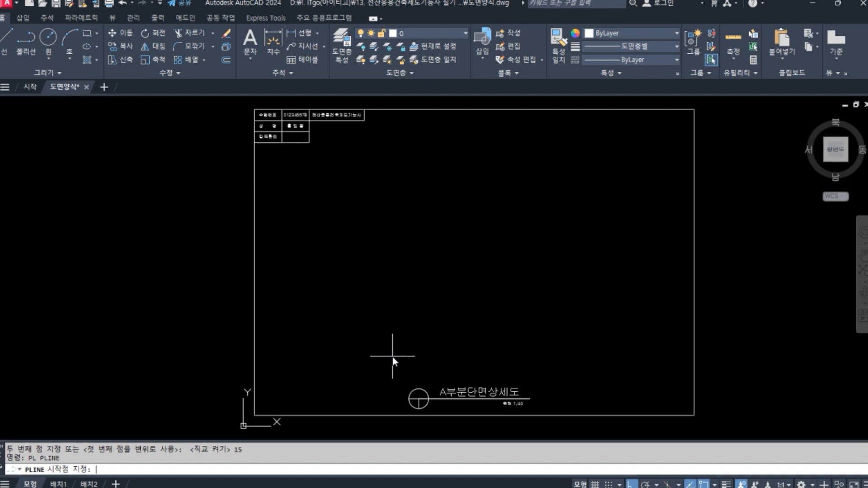
left_click(254, 415)
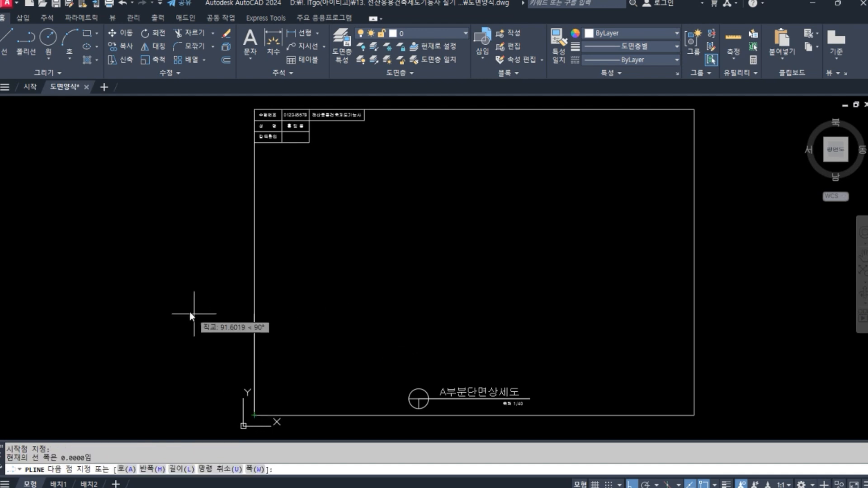
type("w")
key("Return")
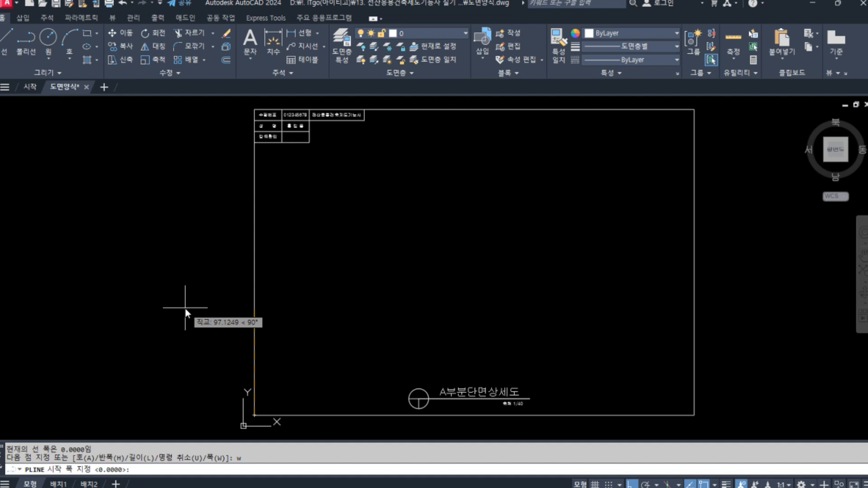
type("2")
key("Return")
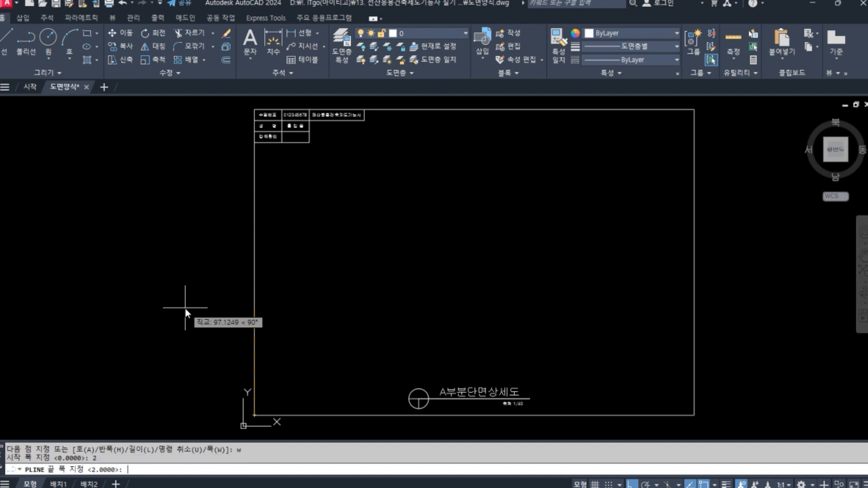
key("Return")
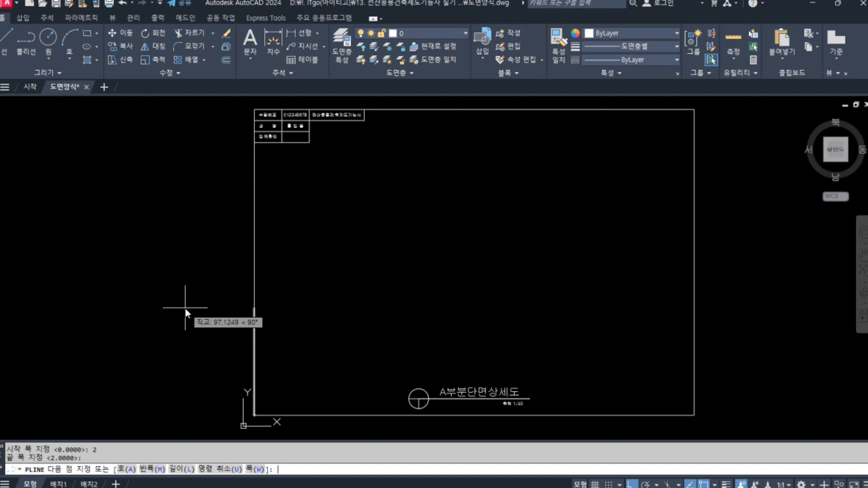
Trace the sheet border's other three corners with the wide polyline, close it into a rectangle, and save the drawing.
left_click(260, 114)
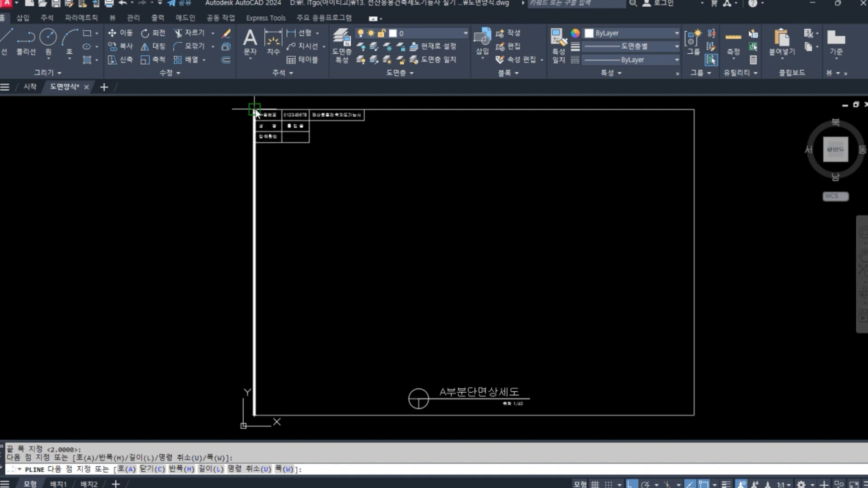
left_click(692, 113)
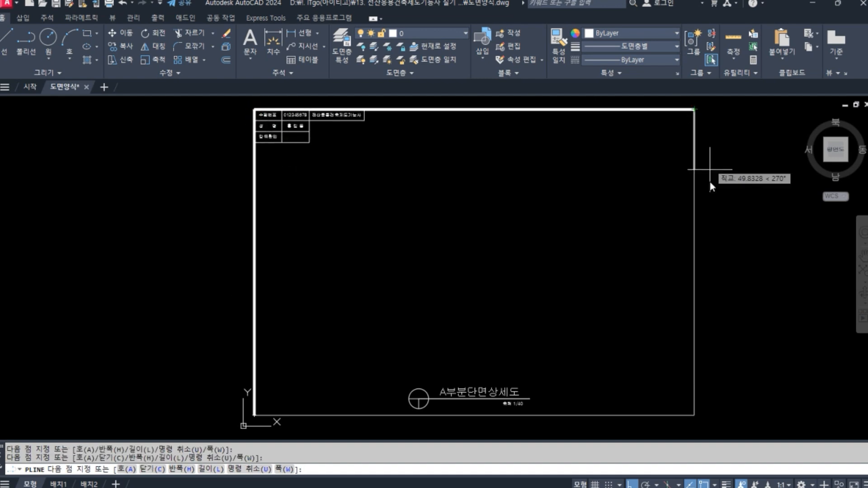
left_click(695, 415)
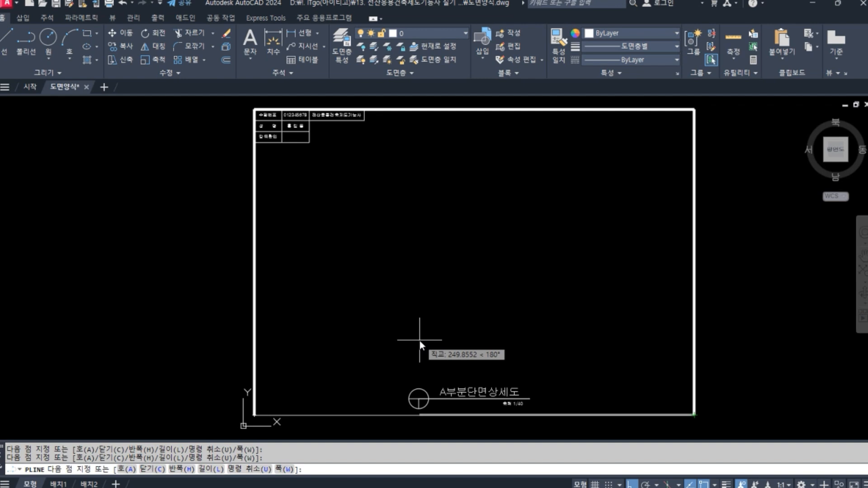
type("c")
key("Return")
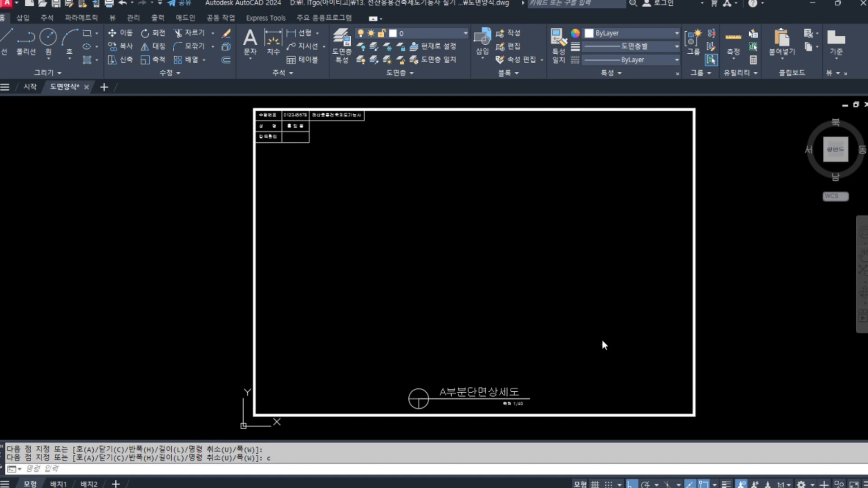
key("ctrl+s")
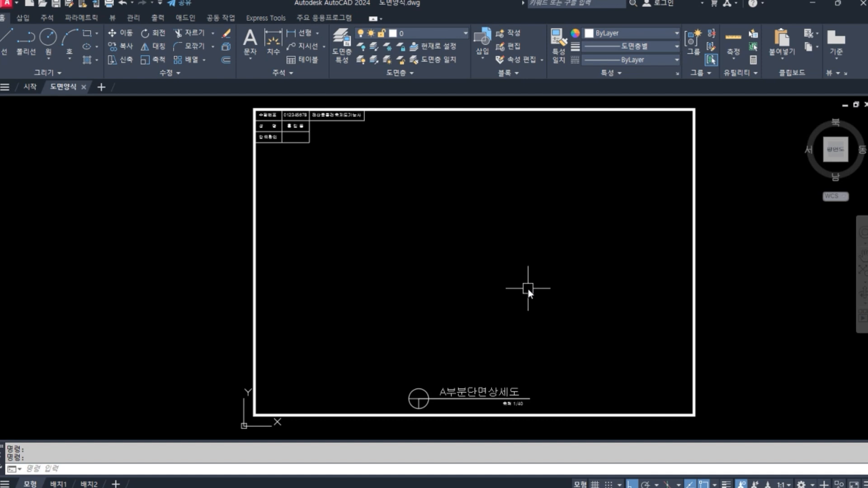
scroll(535, 409, "up", 3)
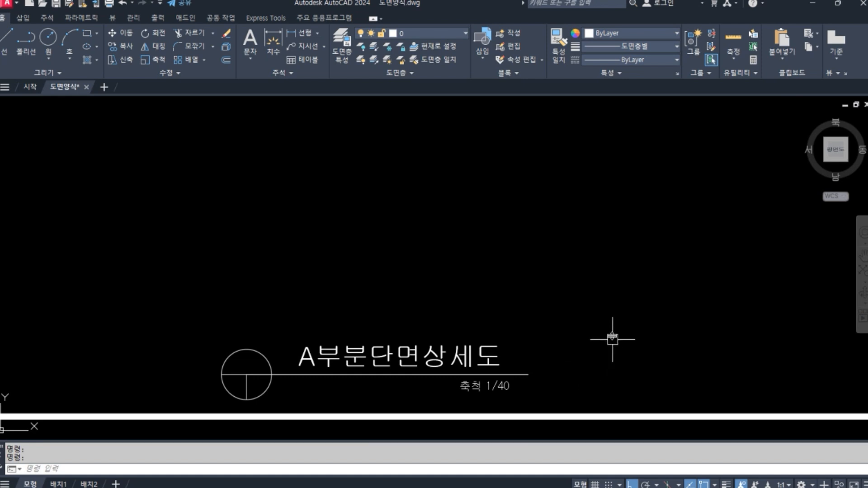
scroll(608, 326, "down", 2)
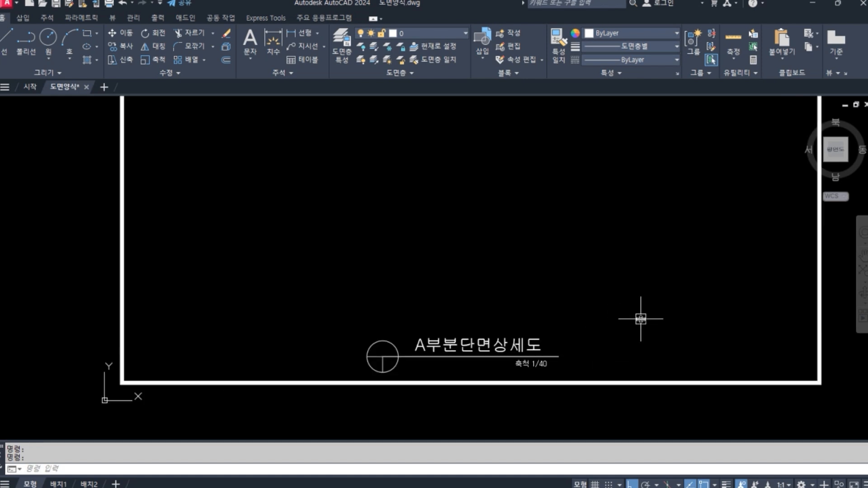
middle_click_drag(620, 275, 594, 295)
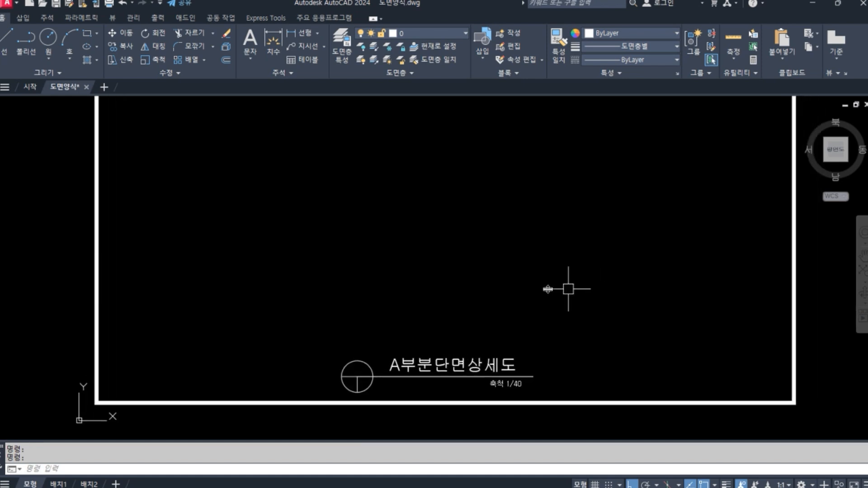
scroll(548, 287, "down", 3)
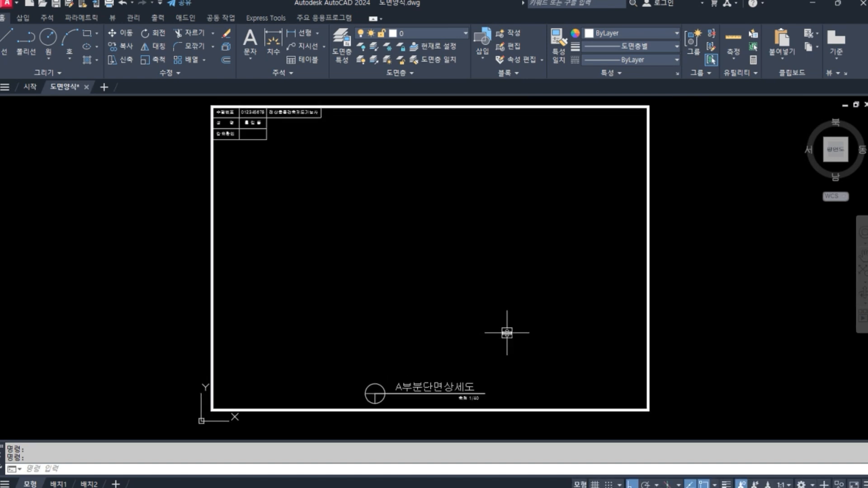